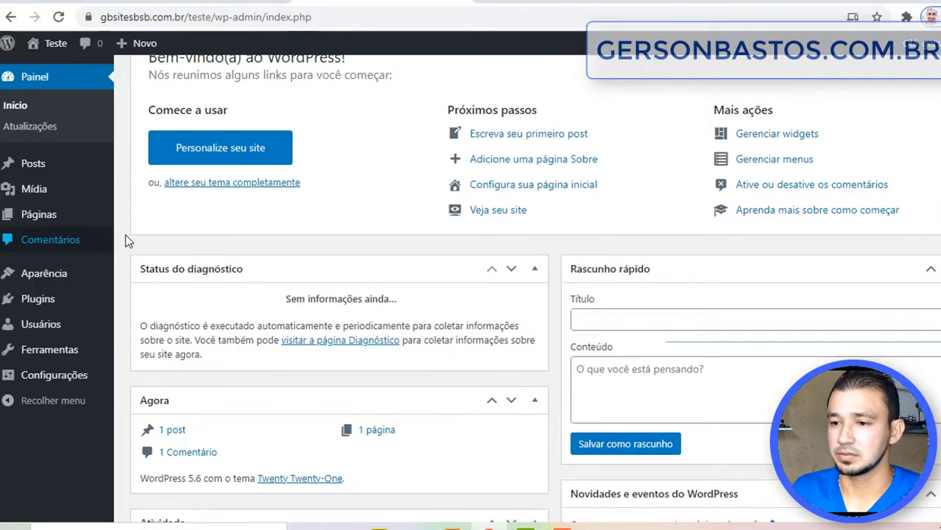
# Step: Look through the UpdraftPlus WordPress Backup Plugin page on wordpress.org, from its description to the FAQ
pyautogui.click(740, 4)
pyautogui.scroll(2, 66, 250)
pyautogui.scroll(-3, 225, 289)
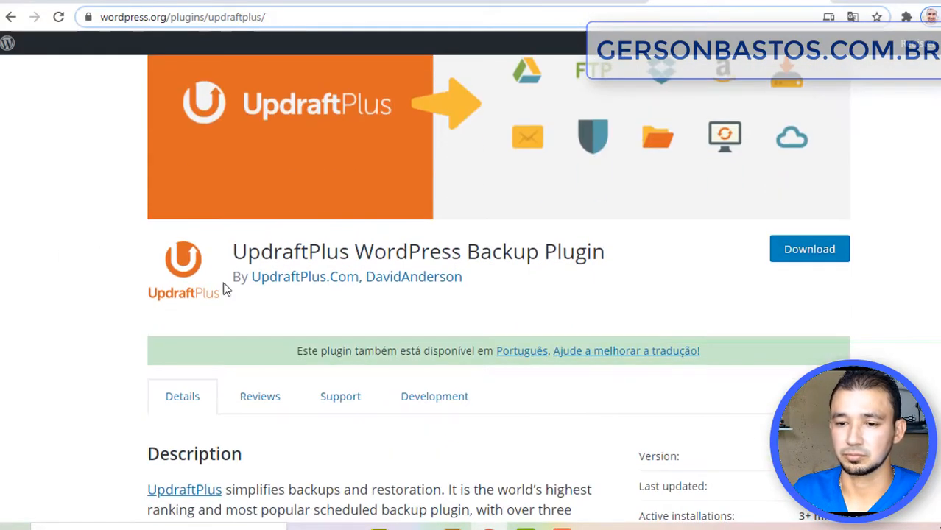
pyautogui.moveTo(243, 254); pyautogui.dragTo(606, 254)
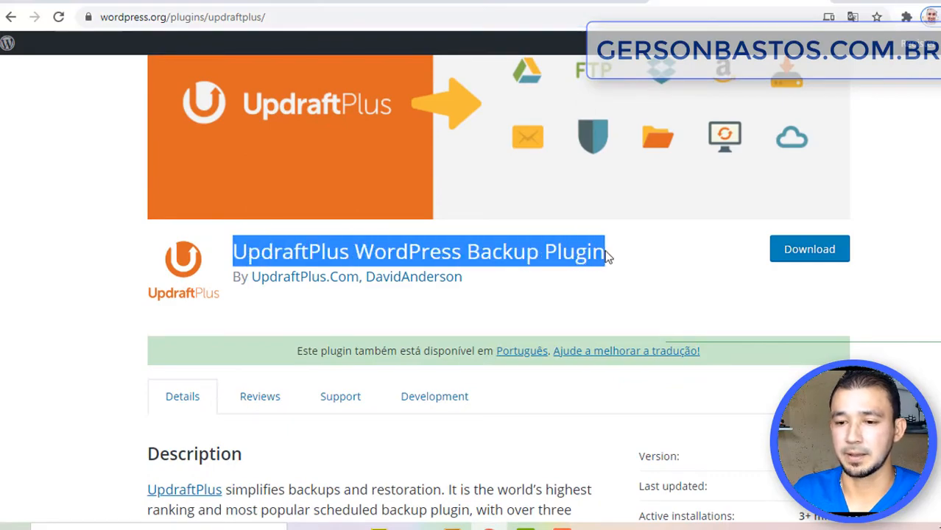
pyautogui.click(606, 254)
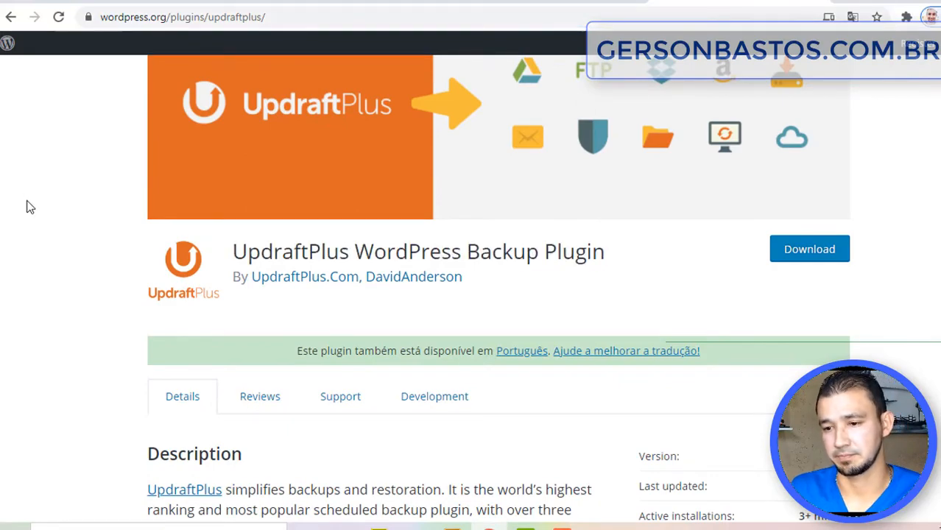
pyautogui.scroll(2, 28, 210)
pyautogui.scroll(-10, 28, 210)
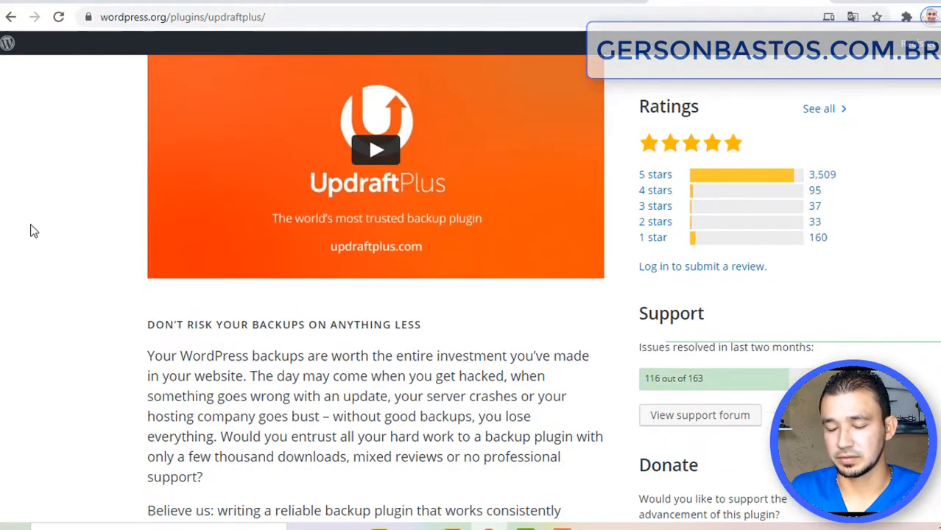
pyautogui.scroll(4, 61, 250)
pyautogui.scroll(-10, 179, 235)
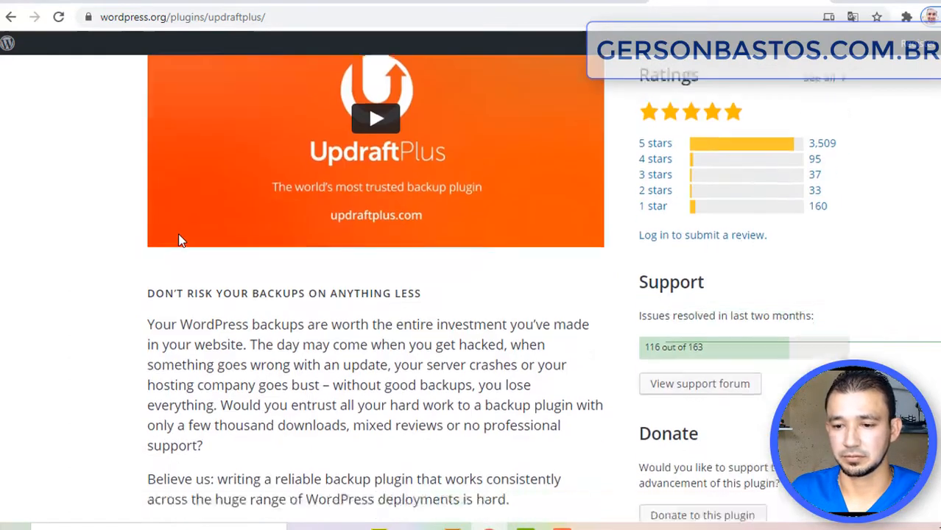
pyautogui.scroll(-19, 178, 235)
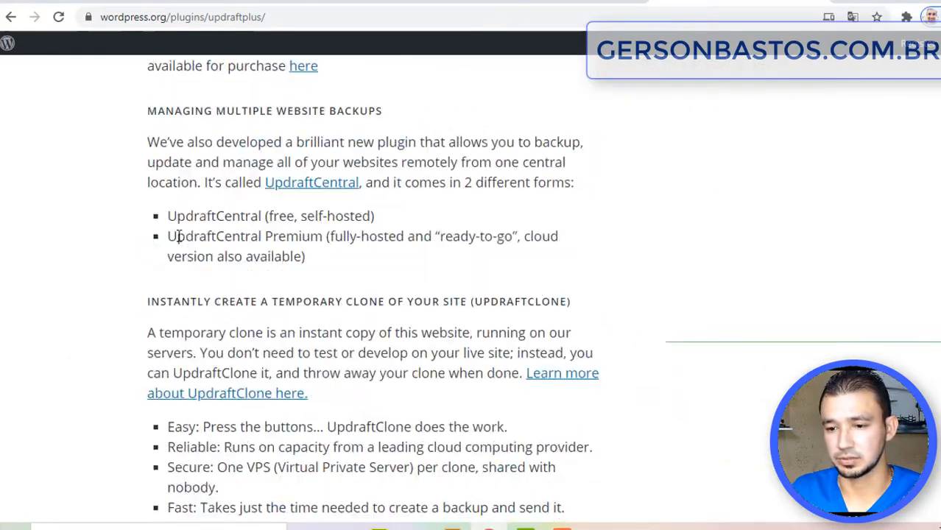
pyautogui.scroll(-18, 179, 236)
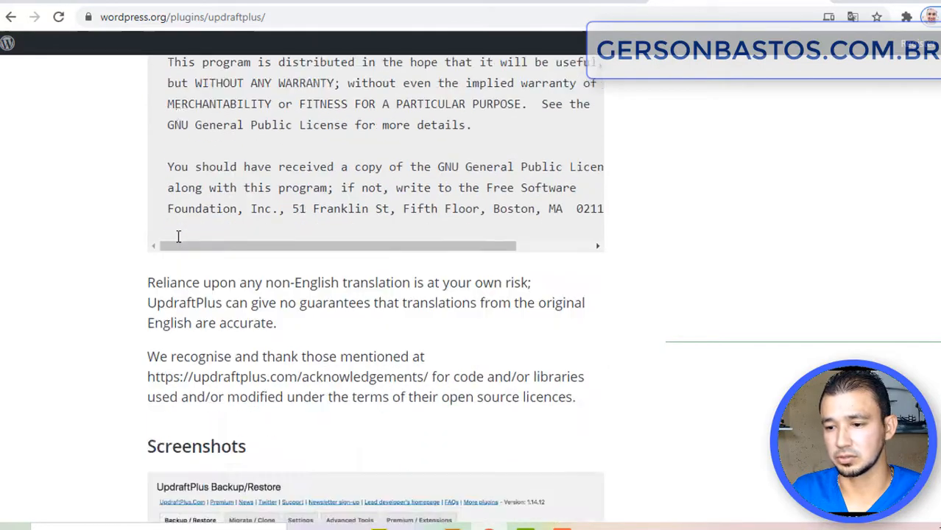
pyautogui.scroll(-18, 179, 243)
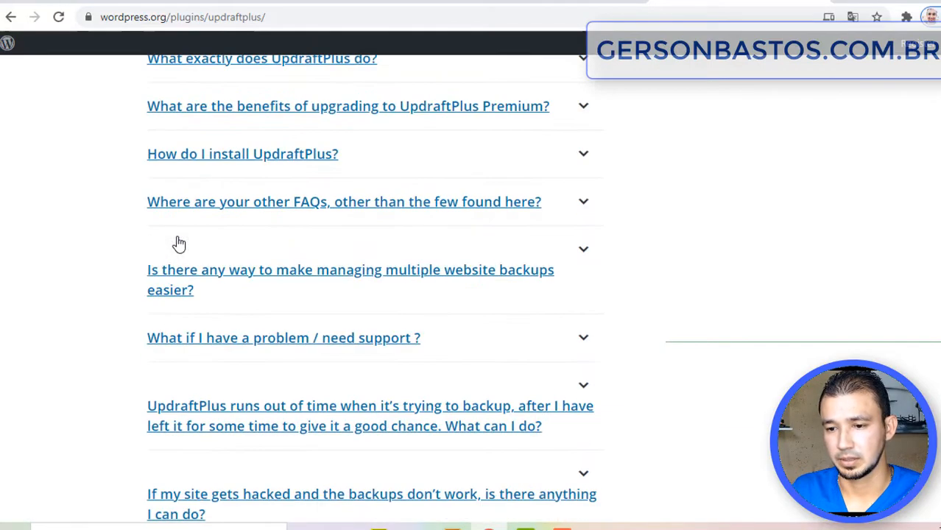
pyautogui.scroll(-8, 175, 240)
pyautogui.scroll(20, 172, 238)
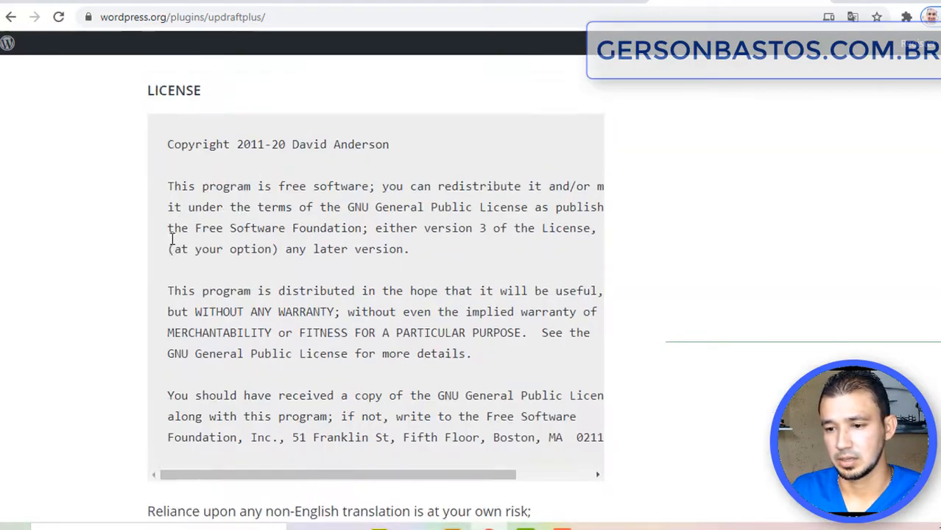
pyautogui.scroll(20, 172, 238)
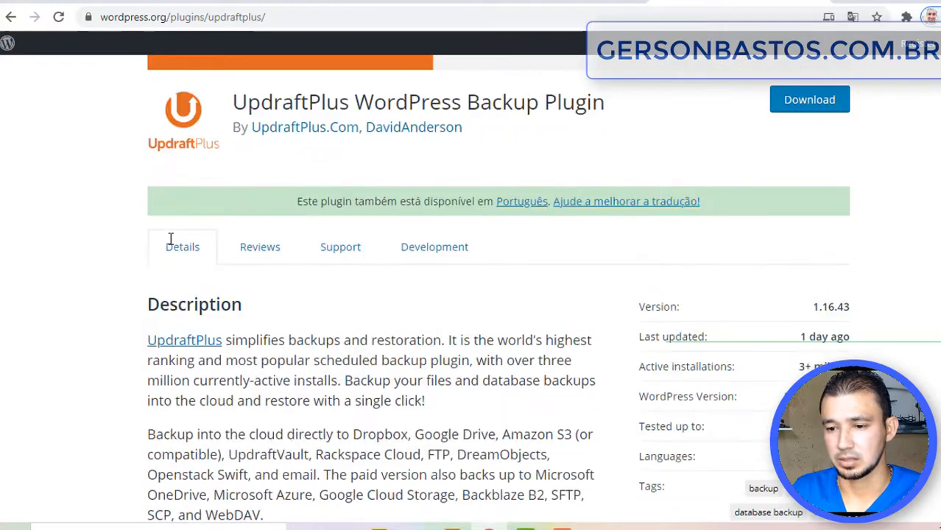
pyautogui.scroll(3, 161, 259)
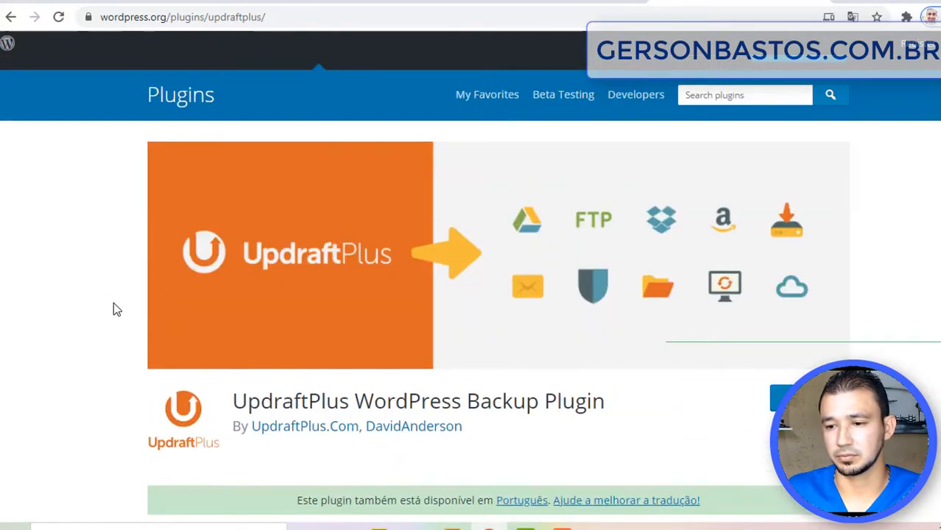
# Step: Examine the cloud storage services named in the plugin description, including Dropbox, Google Drive, Amazon S3, OneDrive and Microsoft Azure
pyautogui.scroll(-1, 114, 302)
pyautogui.scroll(-4, 112, 283)
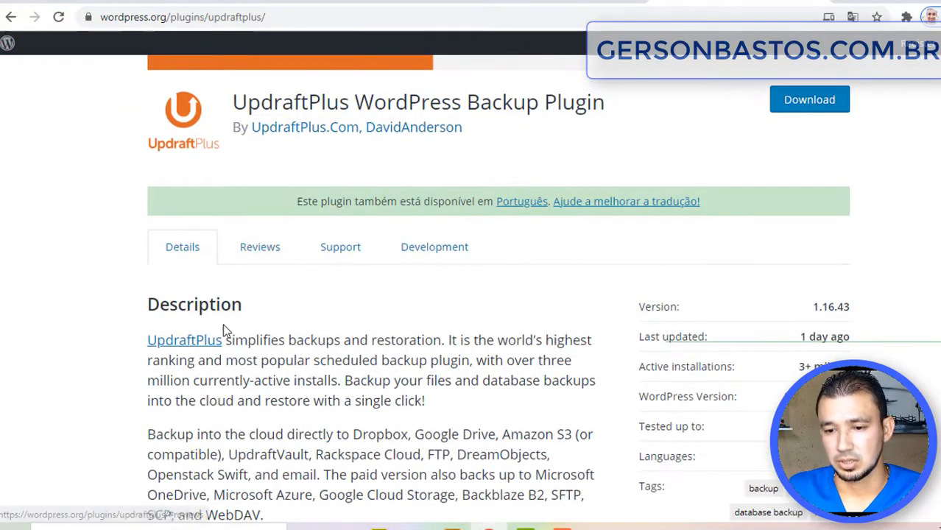
pyautogui.scroll(-2, 228, 329)
pyautogui.scroll(-1, 233, 330)
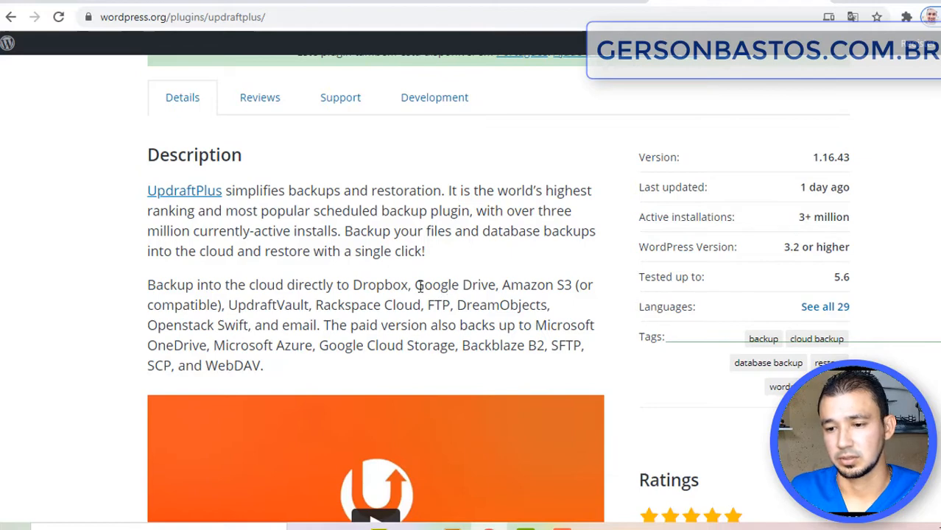
pyautogui.moveTo(356, 285); pyautogui.dragTo(410, 285)
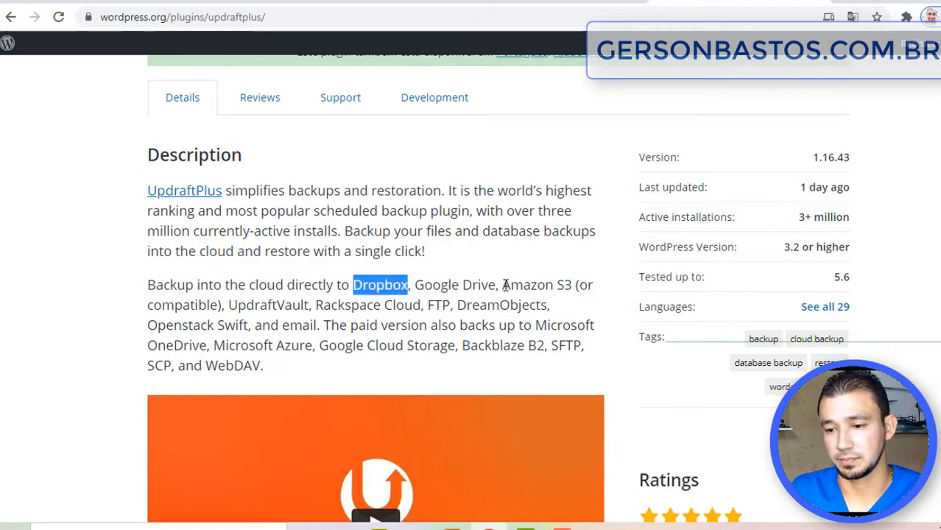
pyautogui.moveTo(504, 285); pyautogui.dragTo(576, 285)
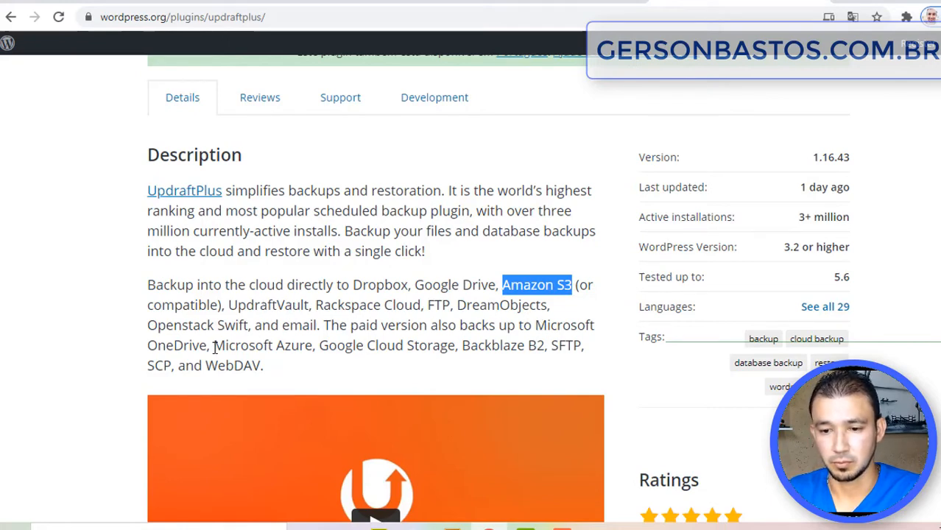
pyautogui.moveTo(210, 344); pyautogui.dragTo(149, 349)
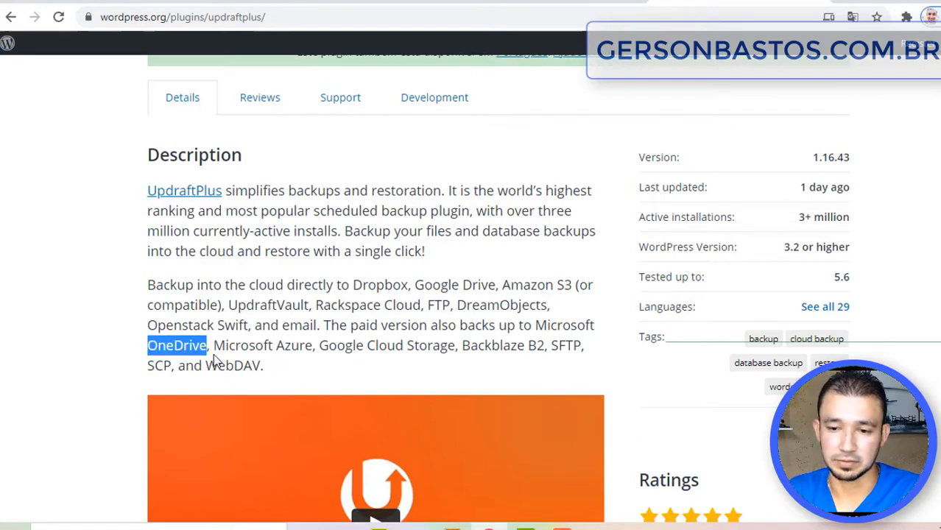
pyautogui.moveTo(214, 345); pyautogui.dragTo(313, 353)
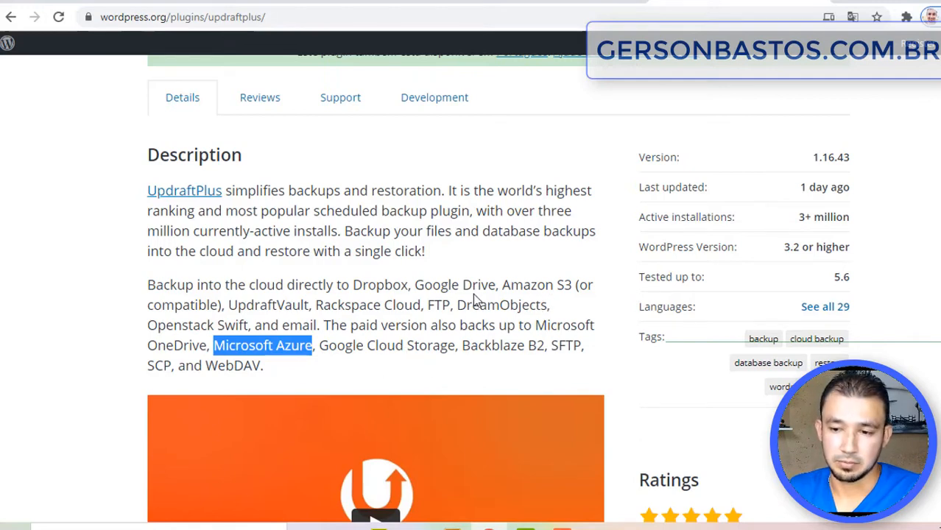
pyautogui.moveTo(496, 286); pyautogui.dragTo(417, 279)
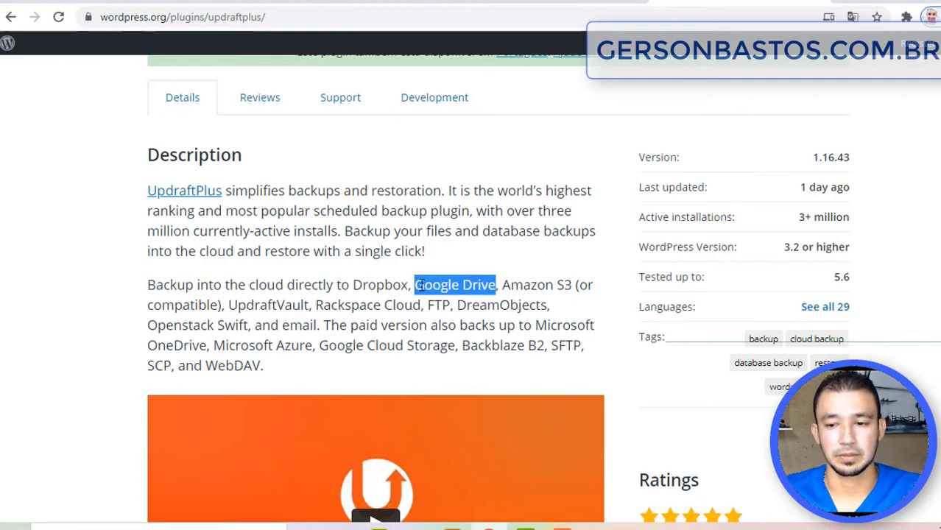
pyautogui.click(420, 286)
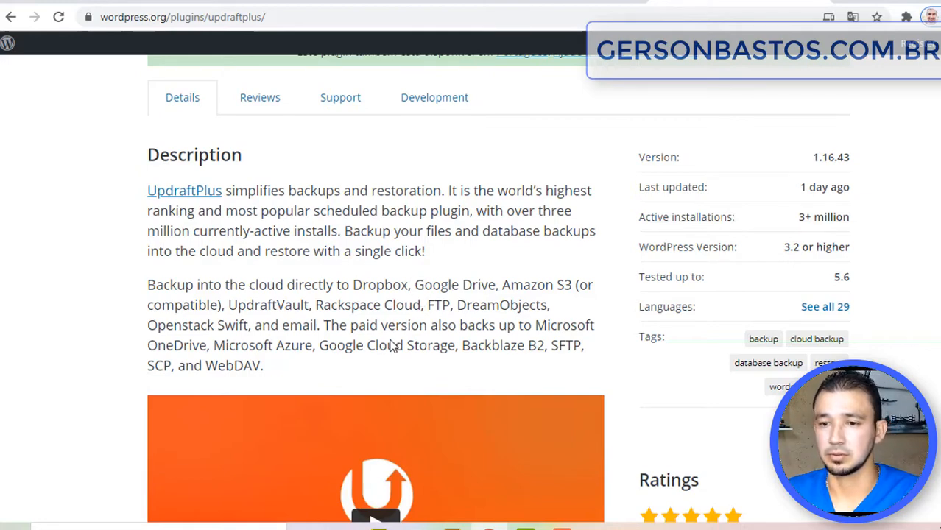
# Step: Return to the site's WordPress admin and search the new plugins to install for "updraft plus"
pyautogui.click(360, 2)
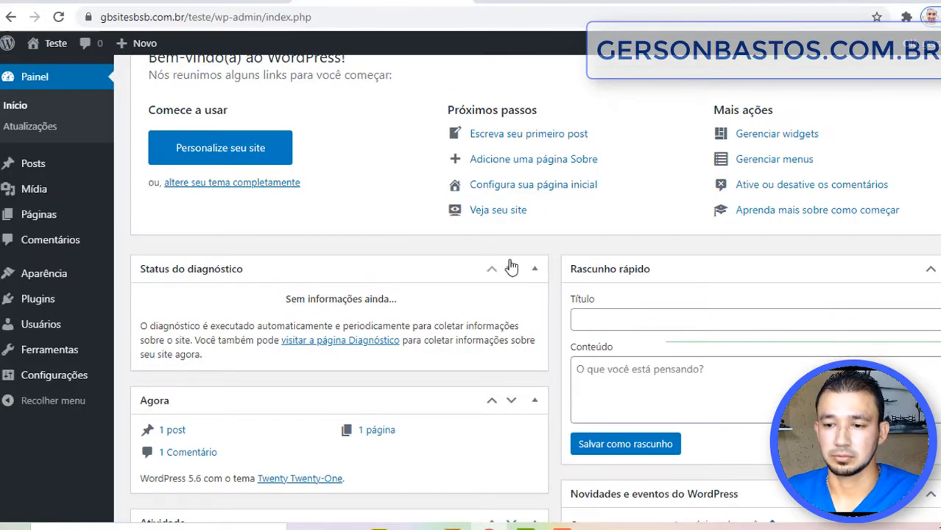
pyautogui.scroll(1, 515, 283)
pyautogui.scroll(-1, 165, 254)
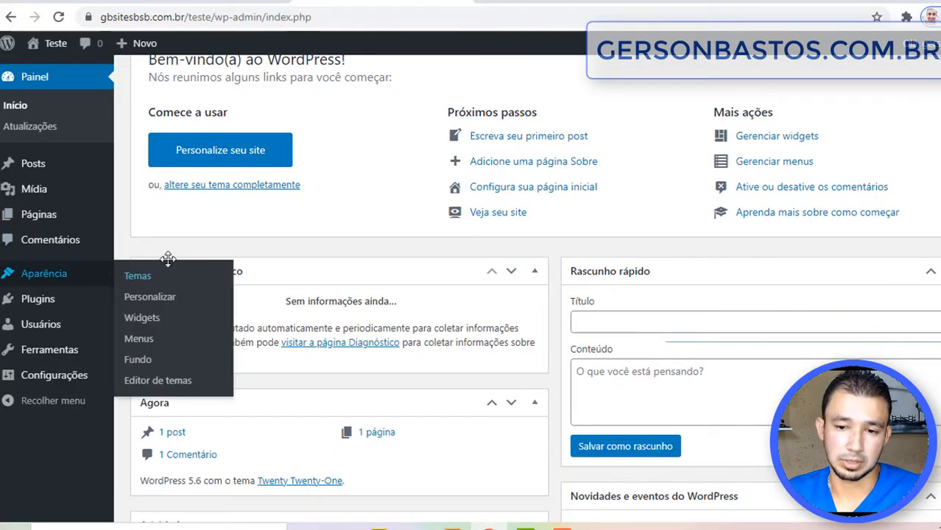
pyautogui.moveTo(65, 308)
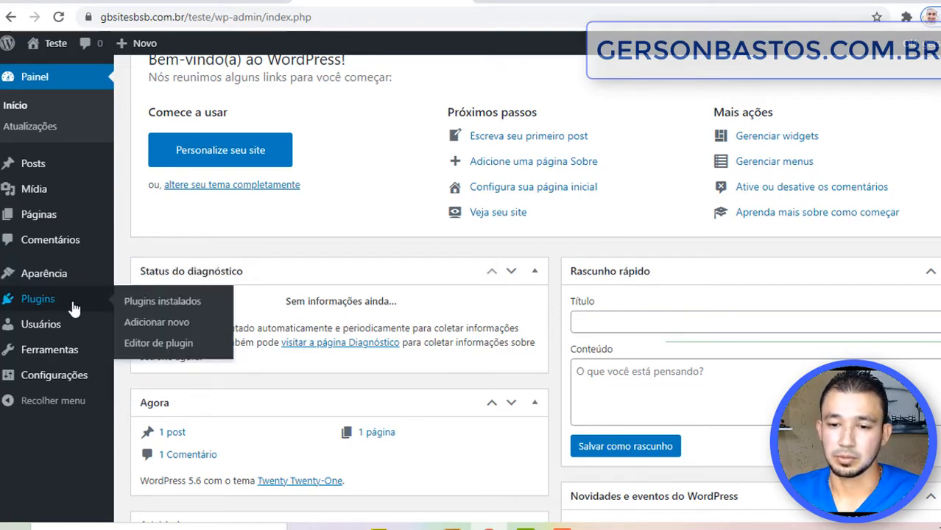
pyautogui.click(164, 324)
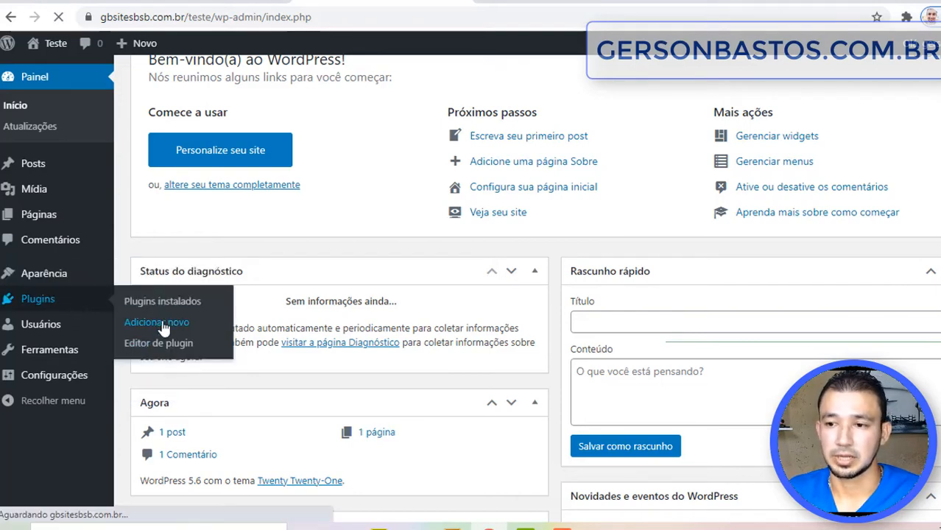
pyautogui.click(808, 125)
pyautogui.write('updraf')
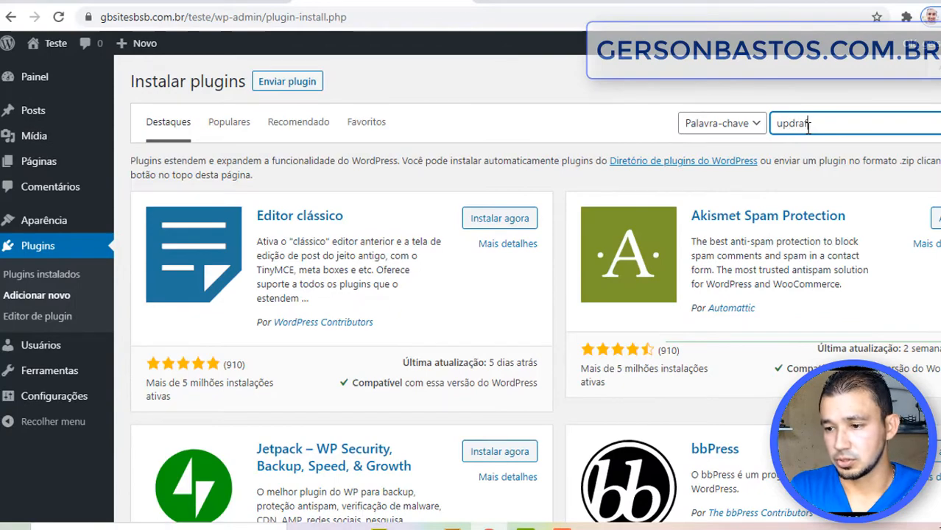
pyautogui.write('t plus')
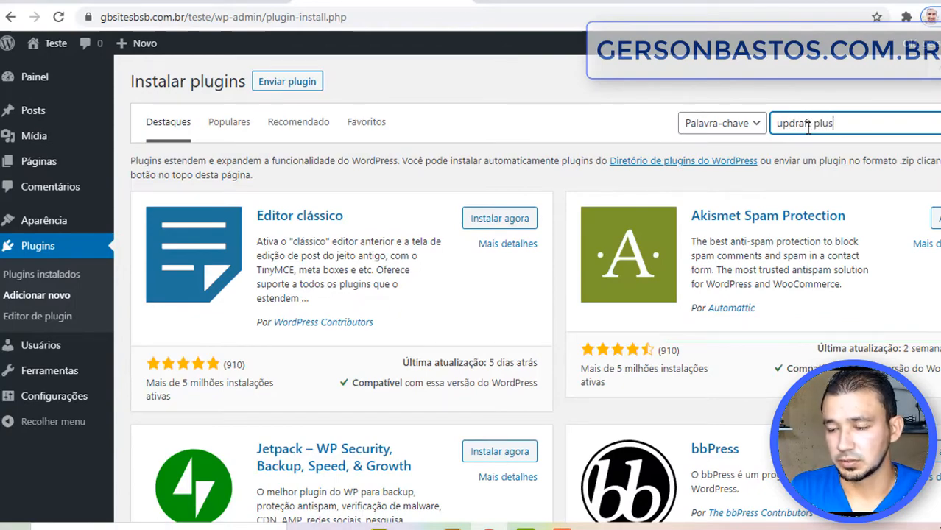
# Step: Install and activate the UpdraftPlus WordPress Backup Plugin from the search results
pyautogui.scroll(-3, 225, 309)
pyautogui.scroll(-1, 224, 307)
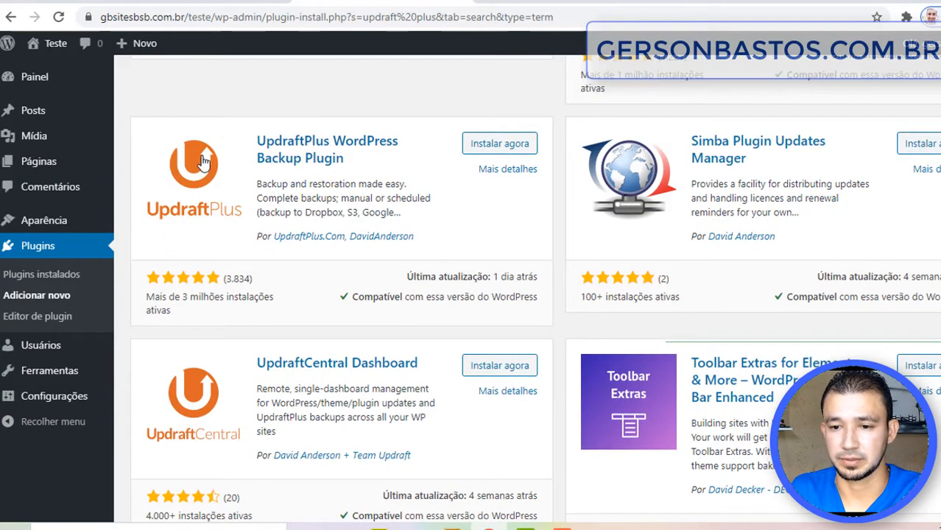
pyautogui.click(509, 150)
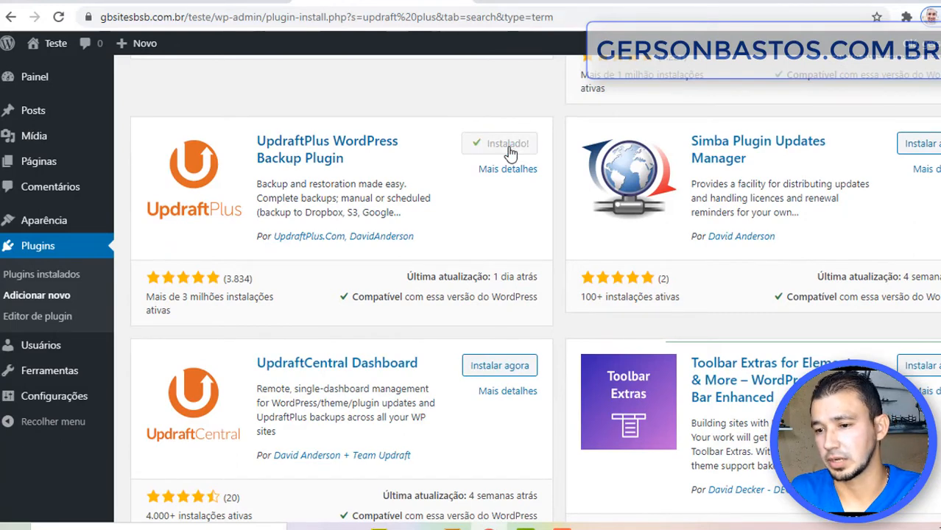
pyautogui.click(521, 151)
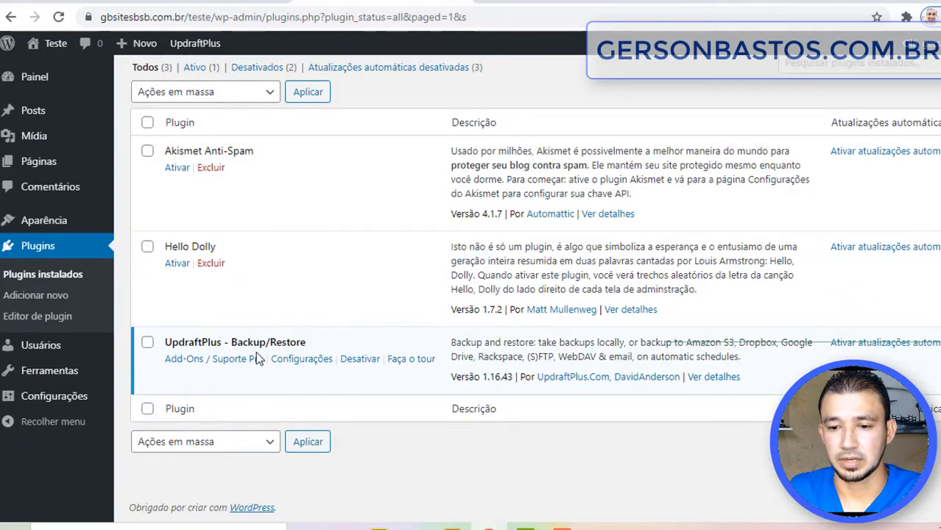
# Step: Open the UpdraftPlus settings and set both the file backup and database backup schedules to Manual
pyautogui.click(309, 363)
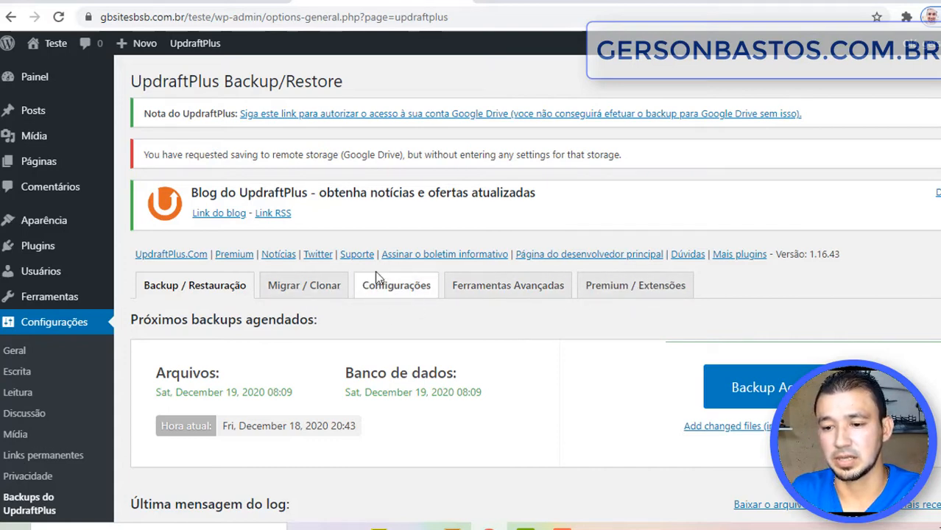
pyautogui.click(398, 292)
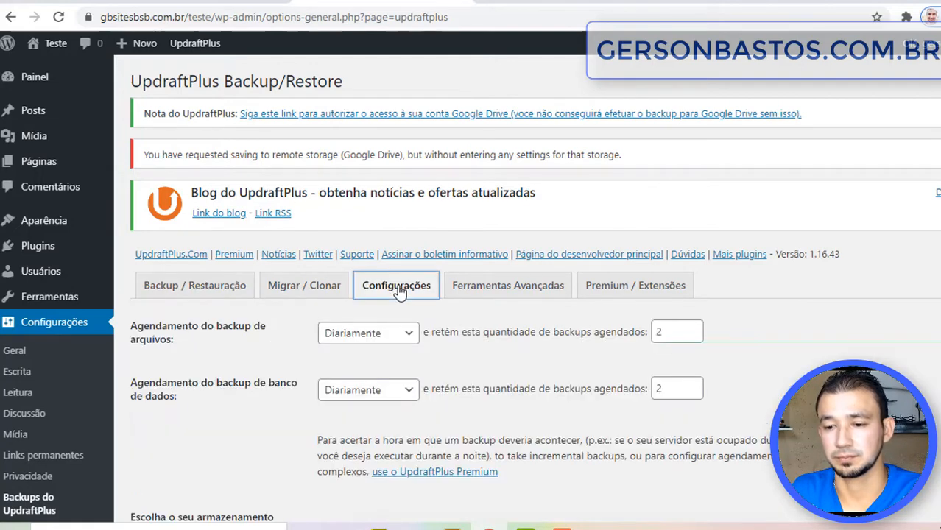
pyautogui.scroll(-1, 294, 287)
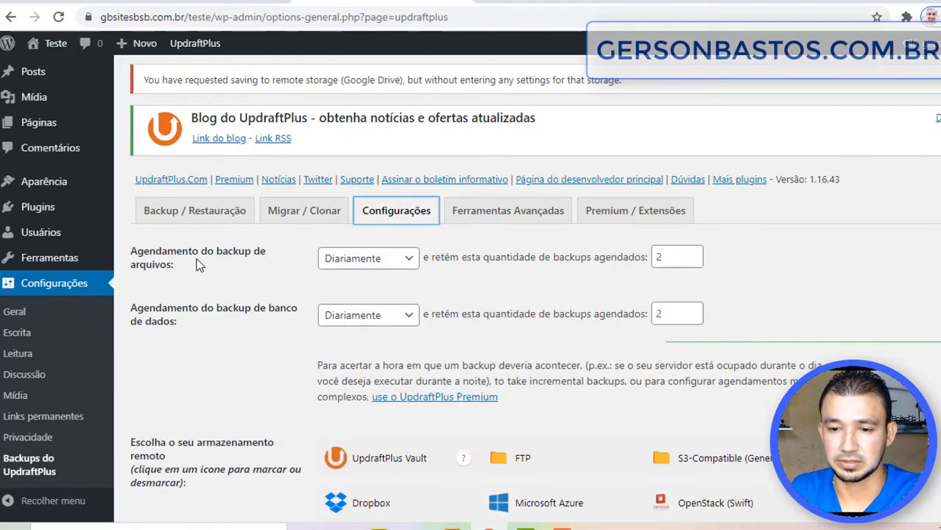
pyautogui.click(413, 262)
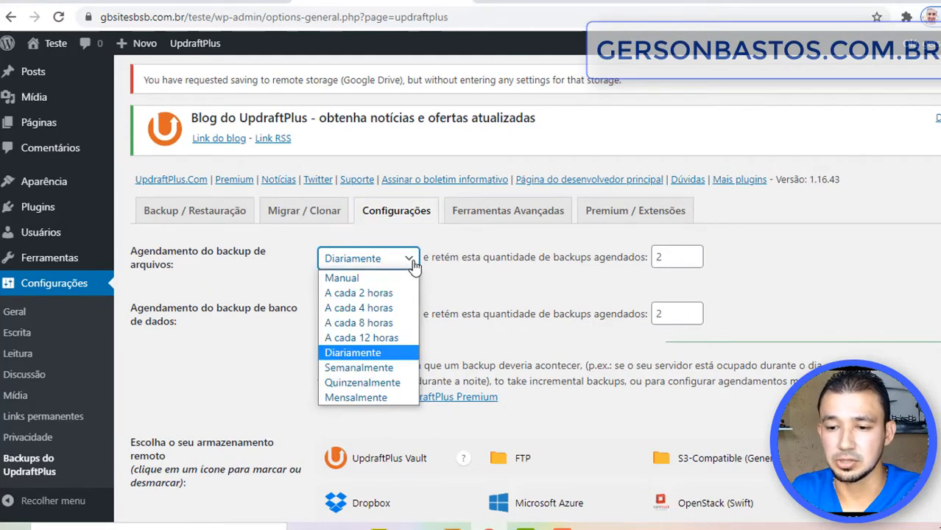
pyautogui.click(356, 277)
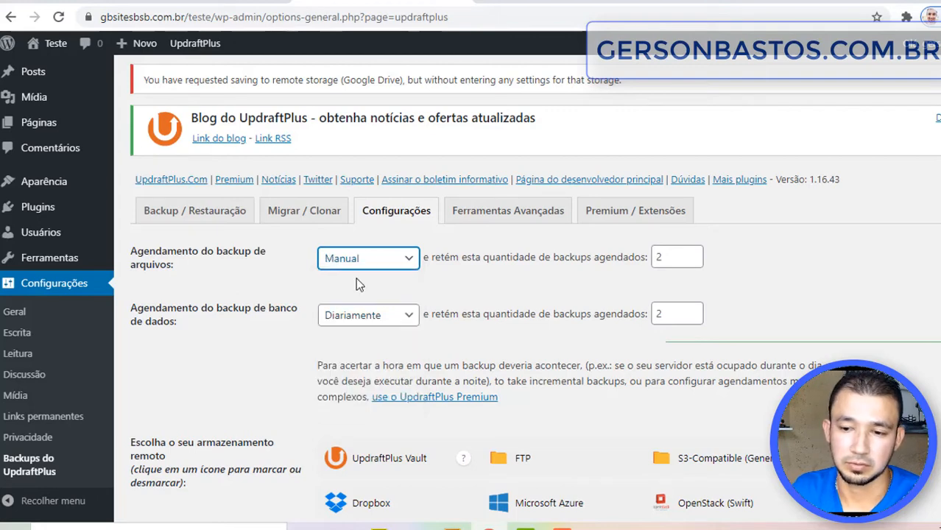
pyautogui.click(398, 316)
pyautogui.click(375, 340)
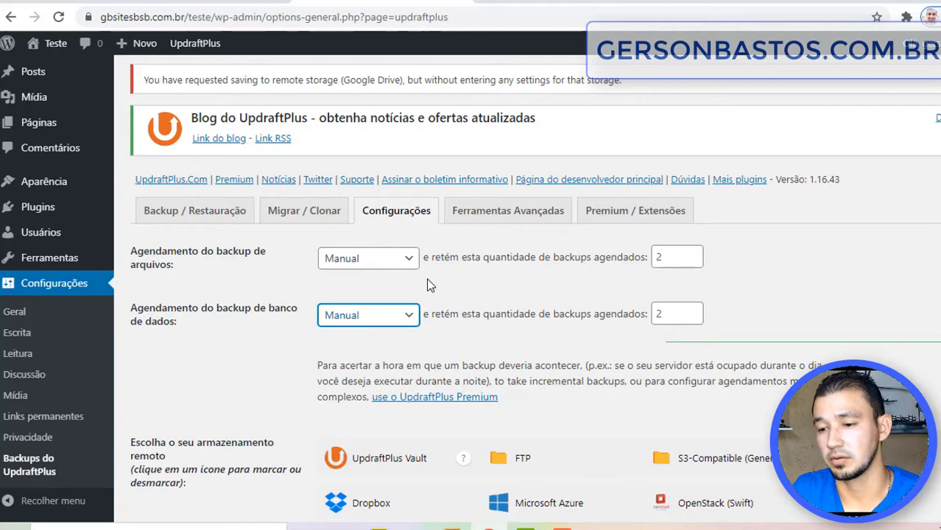
pyautogui.scroll(-3, 431, 284)
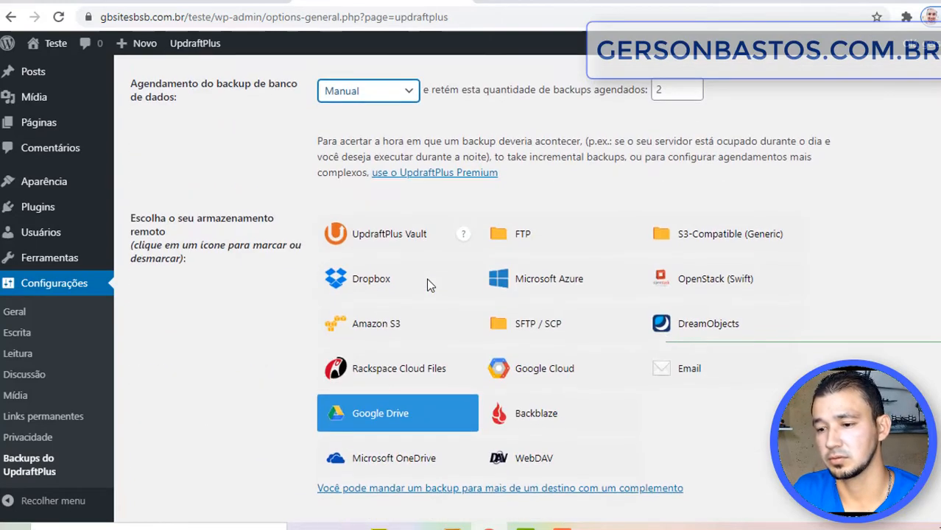
# Step: Set both the file backup and database backup schedules to daily (Diariamente)
pyautogui.scroll(4, 542, 298)
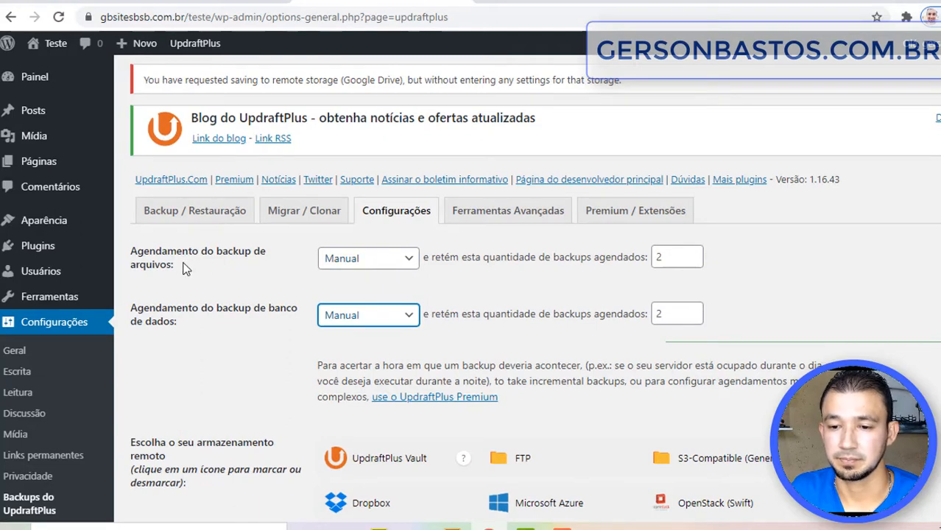
pyautogui.click(404, 262)
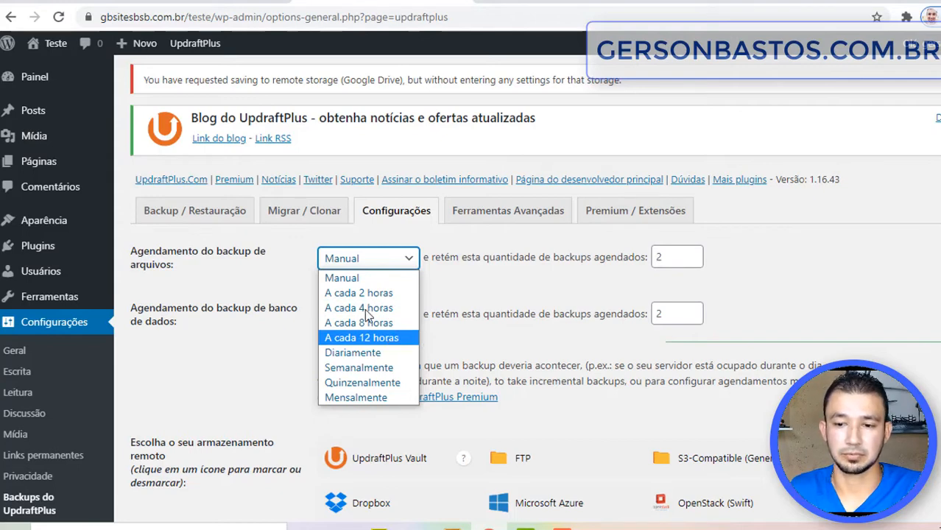
pyautogui.click(369, 353)
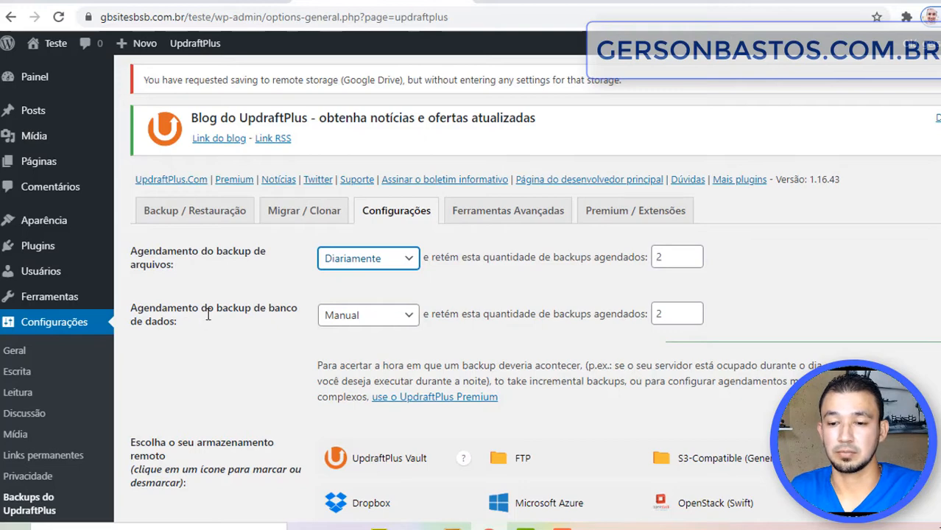
pyautogui.click(401, 318)
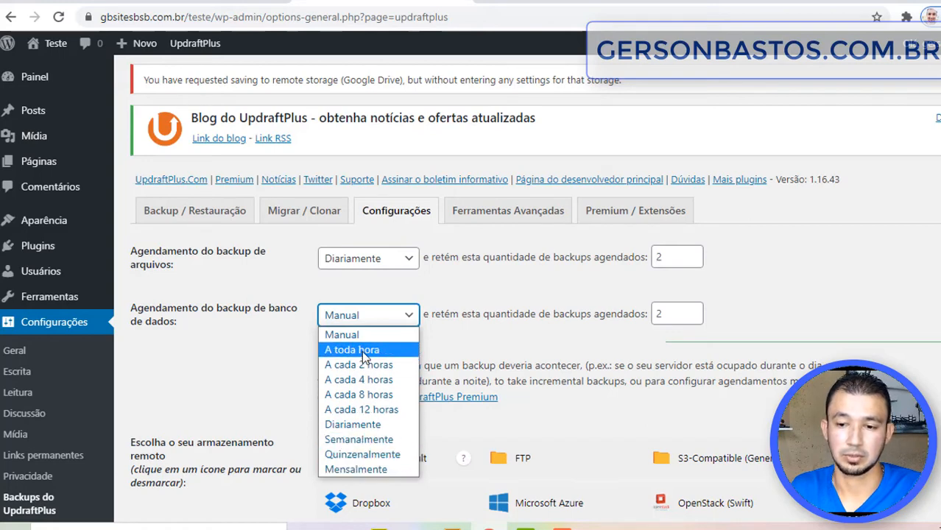
pyautogui.click(370, 425)
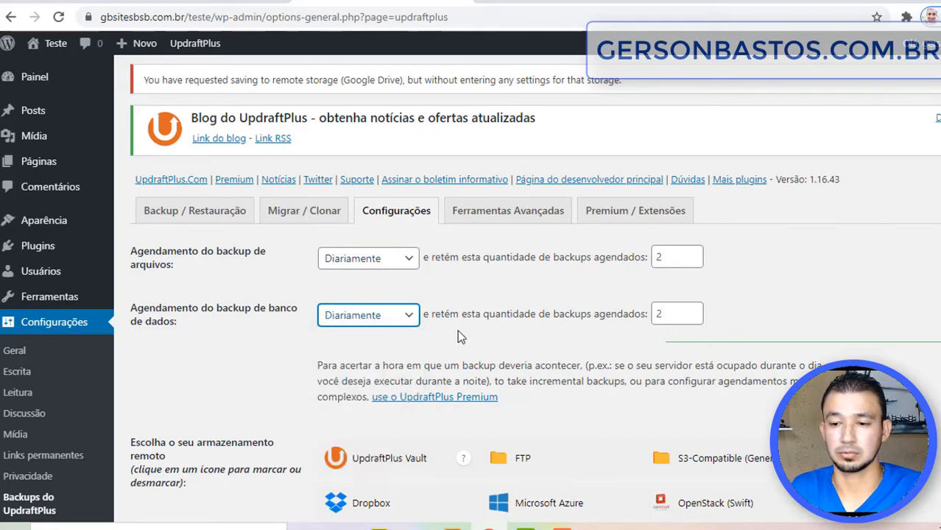
# Step: Set the number of scheduled backups to retain to 3 for both the files and the database
pyautogui.doubleClick(662, 257)
pyautogui.click(660, 257)
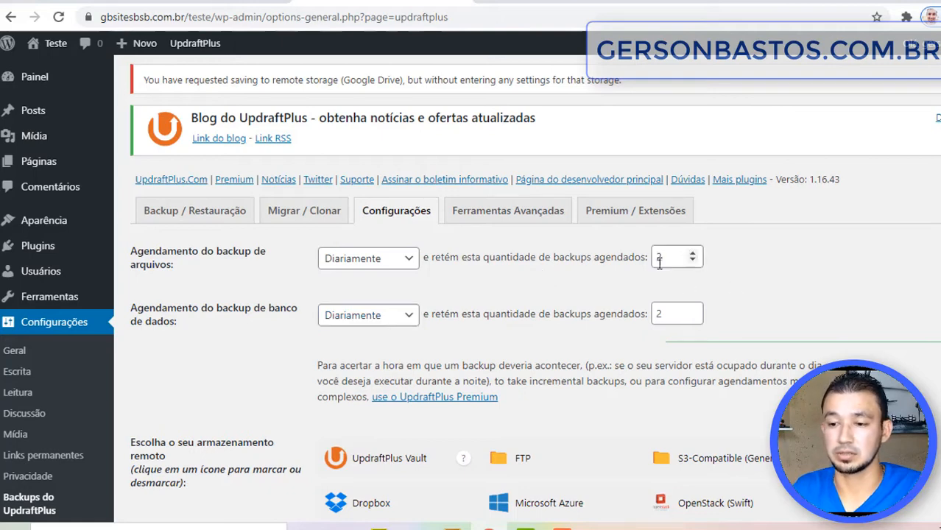
pyautogui.doubleClick(661, 257)
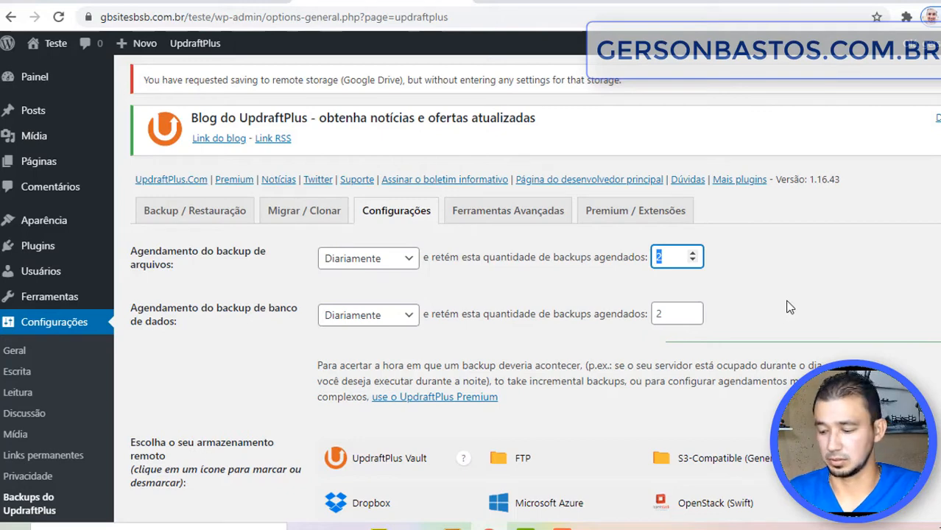
pyautogui.write('3')
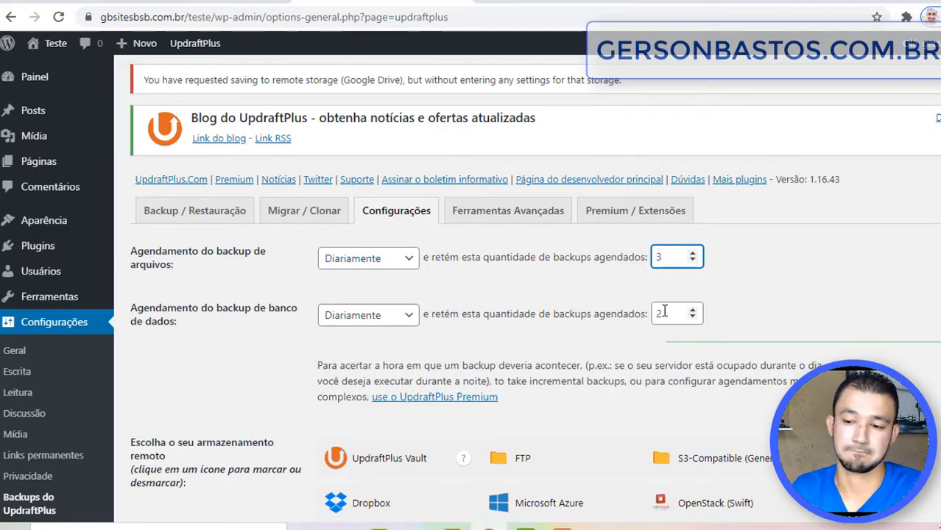
pyautogui.moveTo(664, 312); pyautogui.dragTo(649, 314)
pyautogui.write('3')
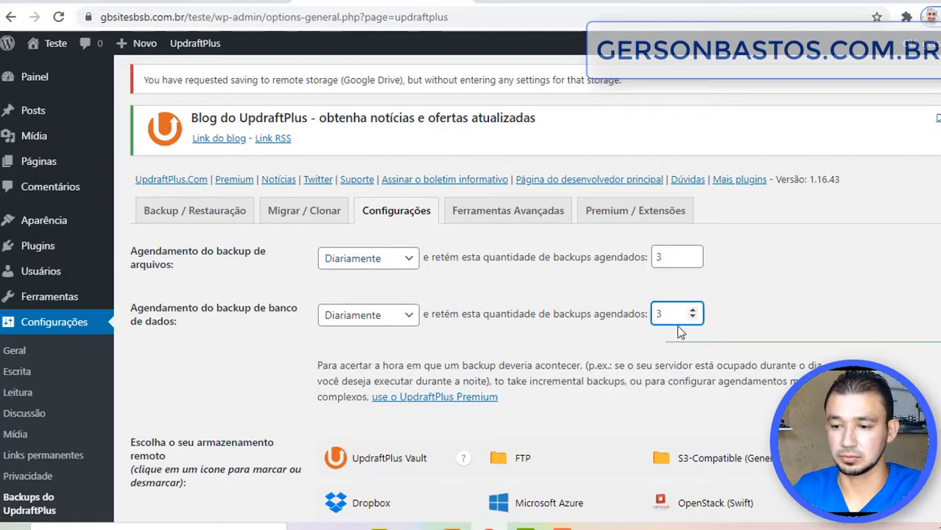
pyautogui.click(757, 319)
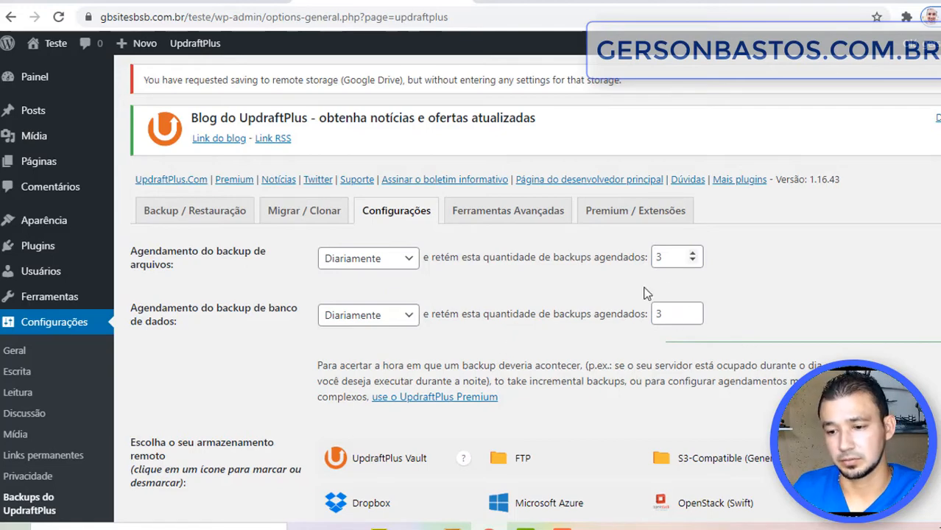
# Step: Save the backup settings with Google Drive as the remote storage
pyautogui.scroll(-3, 663, 340)
pyautogui.scroll(-2, 606, 322)
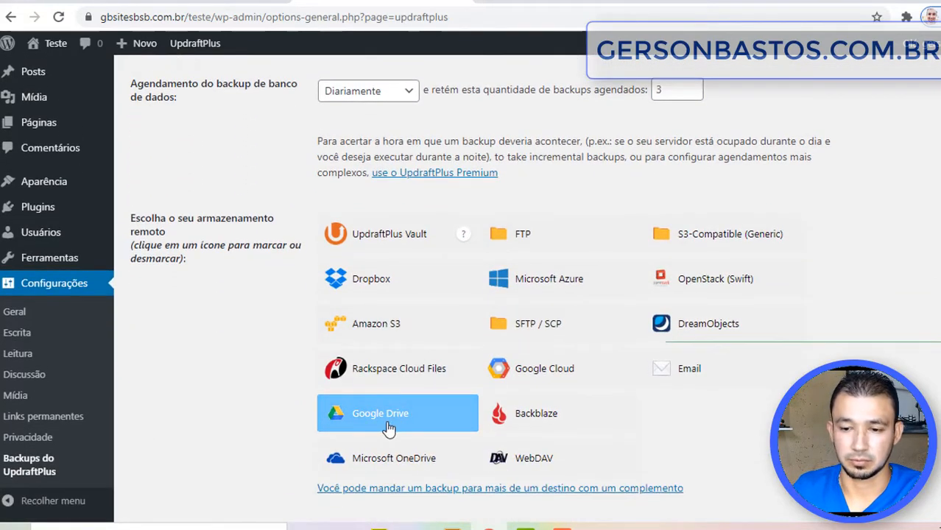
pyautogui.scroll(-15, 390, 430)
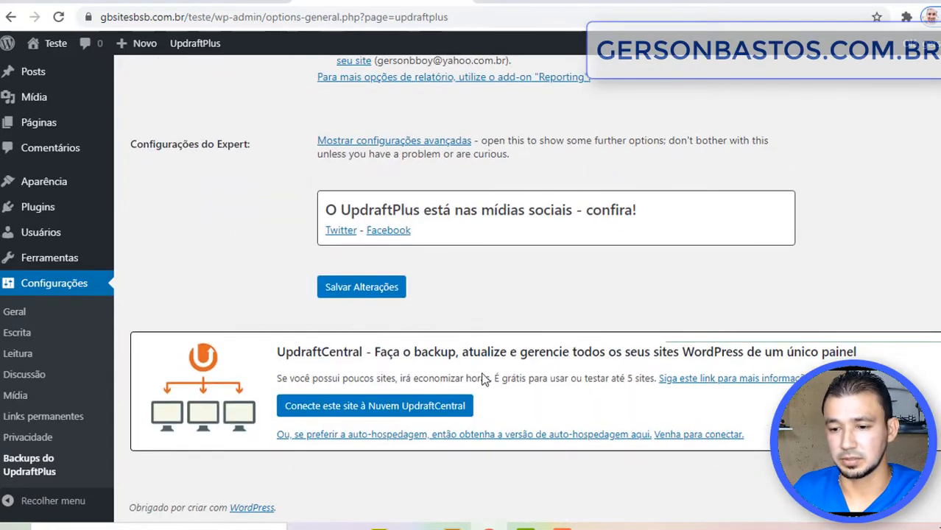
pyautogui.click(357, 294)
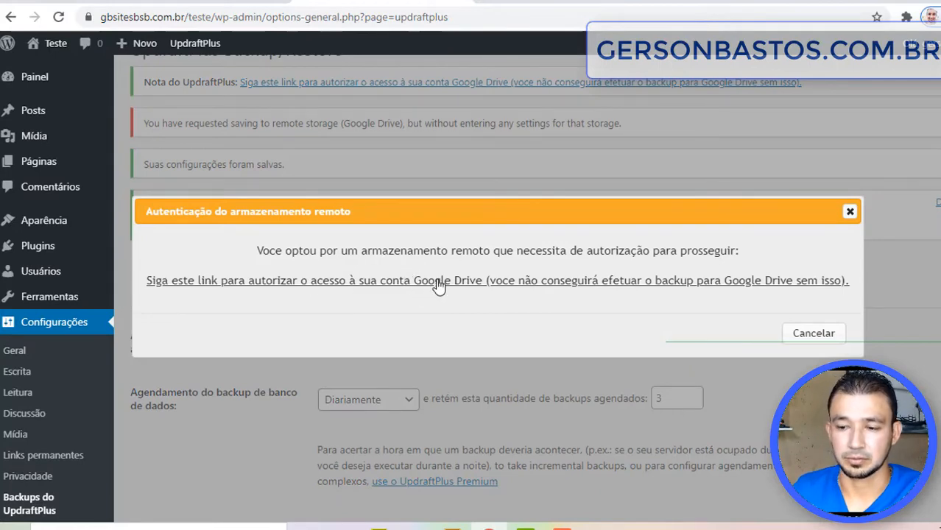
# Step: Authorize UpdraftPlus to access the Google Drive account and complete the remote storage setup
pyautogui.click(464, 288)
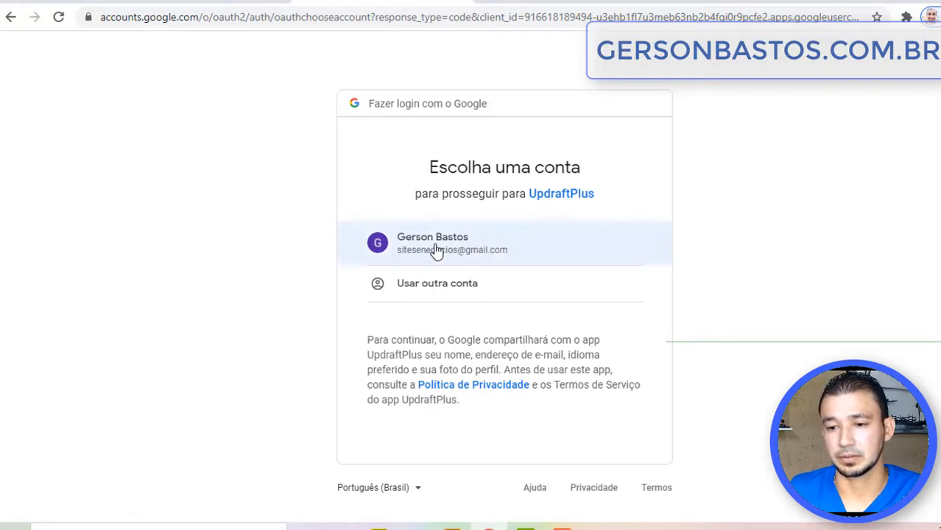
pyautogui.click(434, 250)
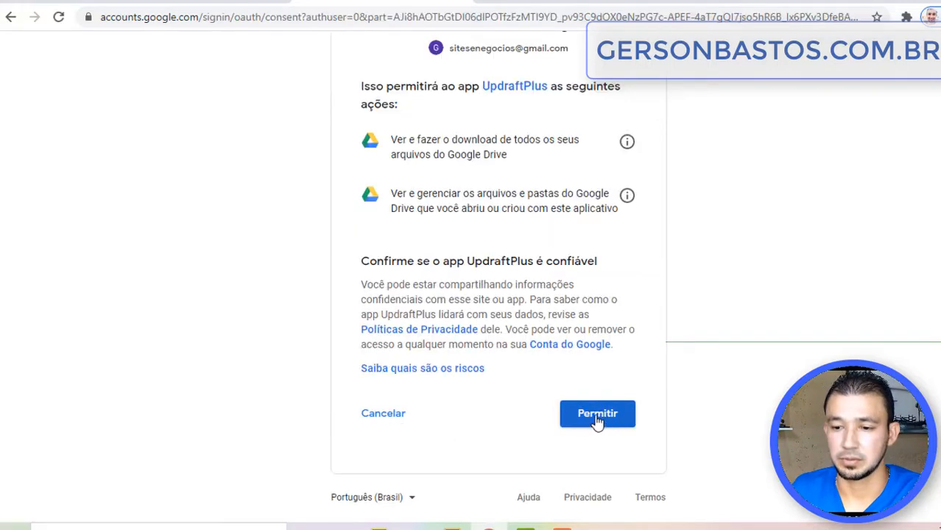
pyautogui.scroll(2, 482, 205)
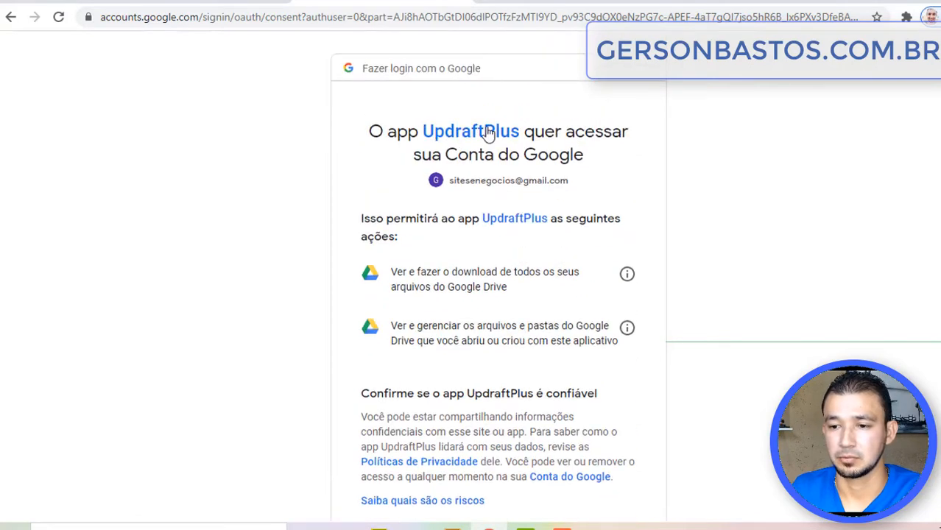
pyautogui.scroll(-2, 598, 435)
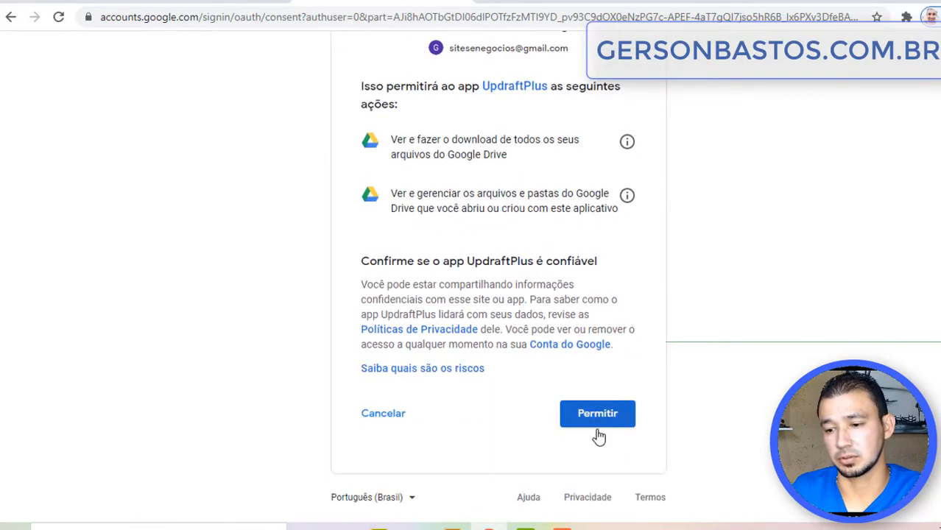
pyautogui.click(605, 424)
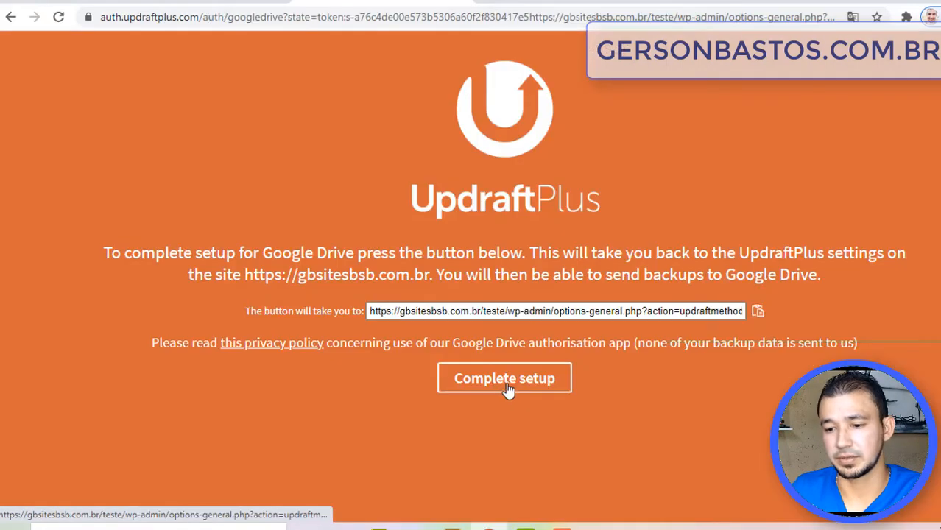
pyautogui.click(513, 384)
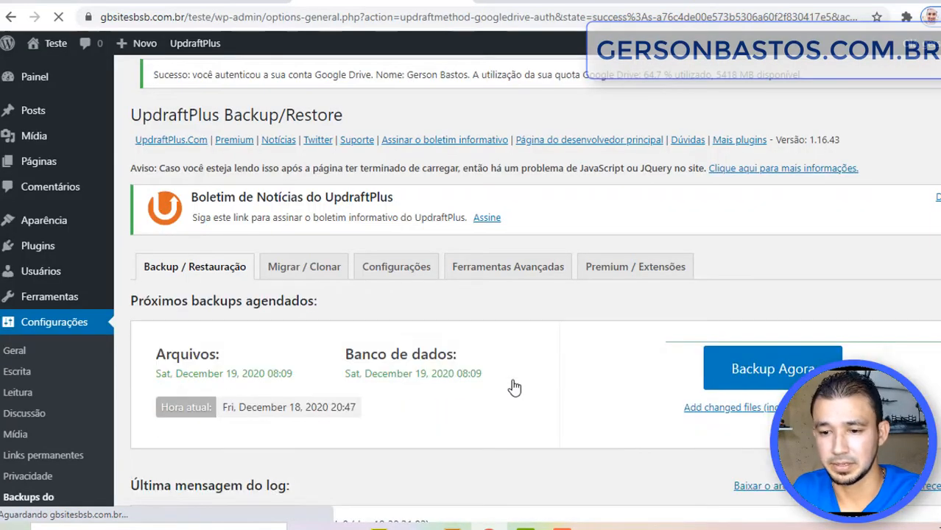
# Step: Run a backup immediately, including the database and files and sending it to remote storage
pyautogui.scroll(-3, 491, 330)
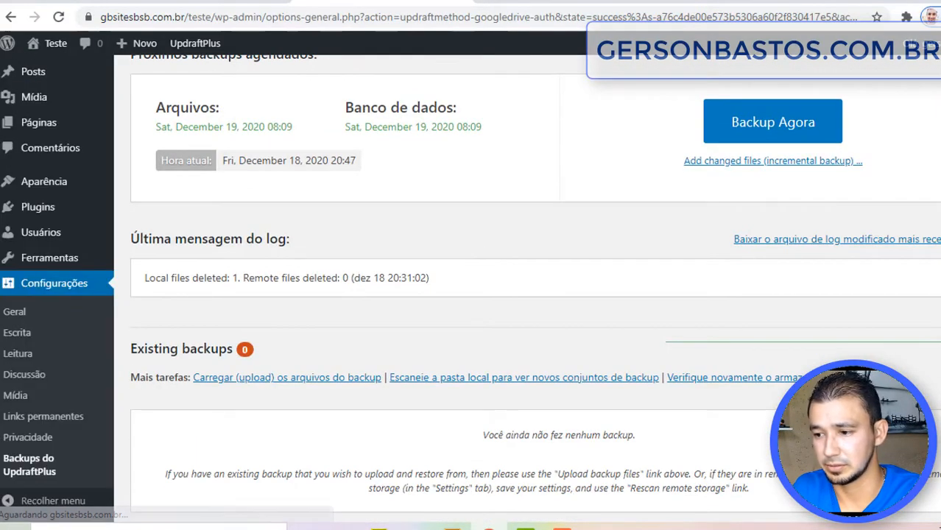
pyautogui.scroll(3, 521, 415)
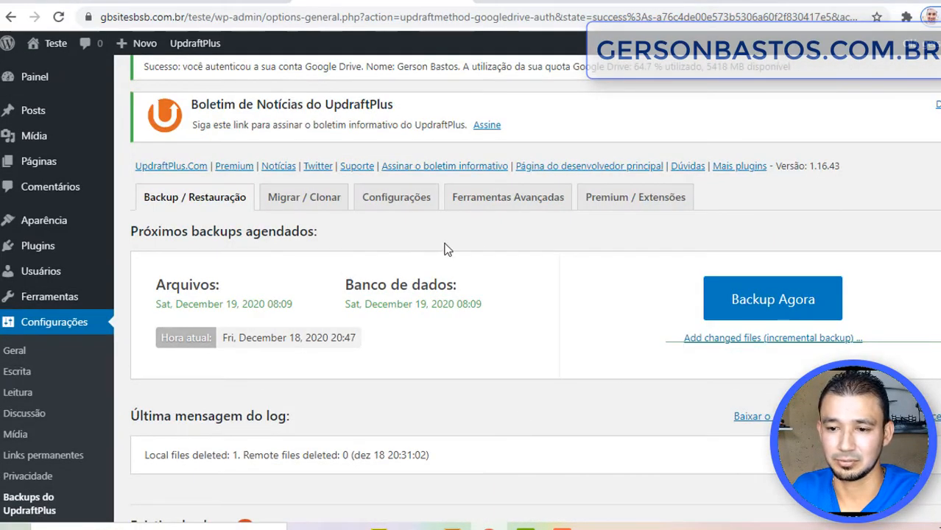
pyautogui.click(413, 208)
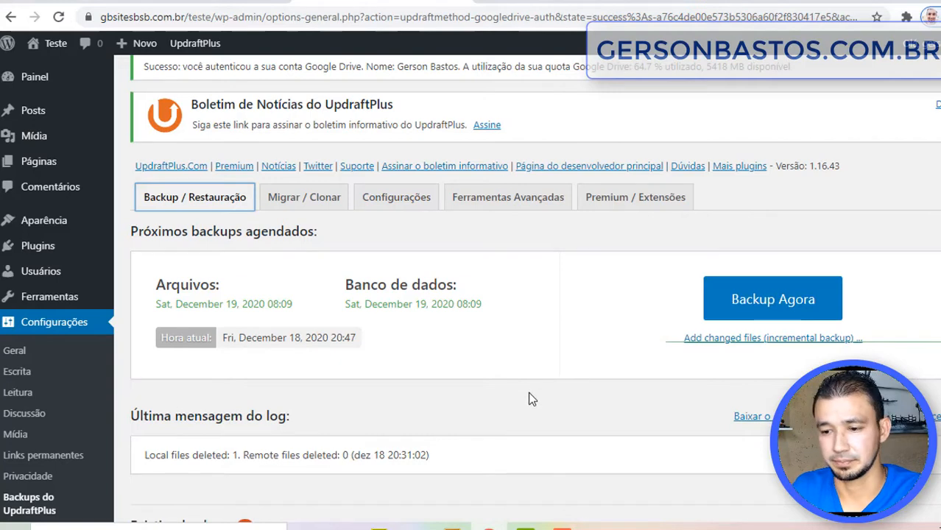
pyautogui.click(783, 305)
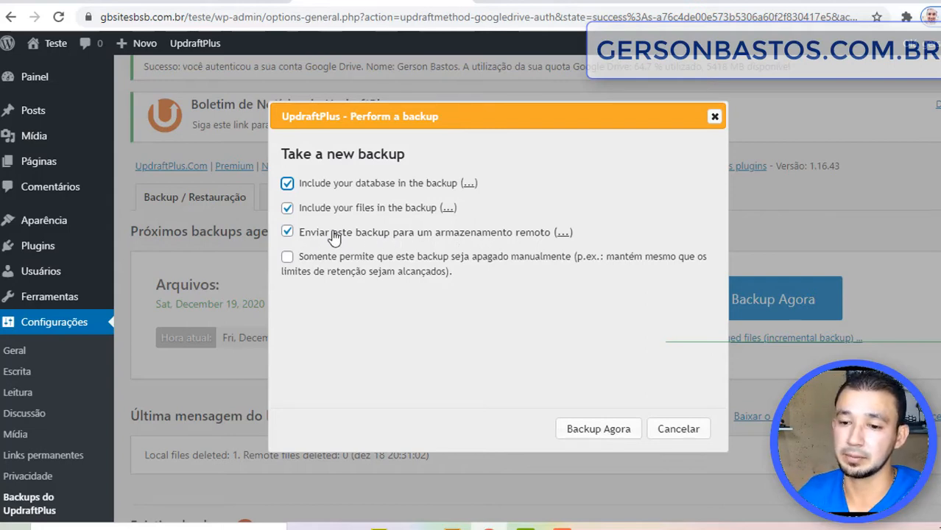
pyautogui.click(595, 430)
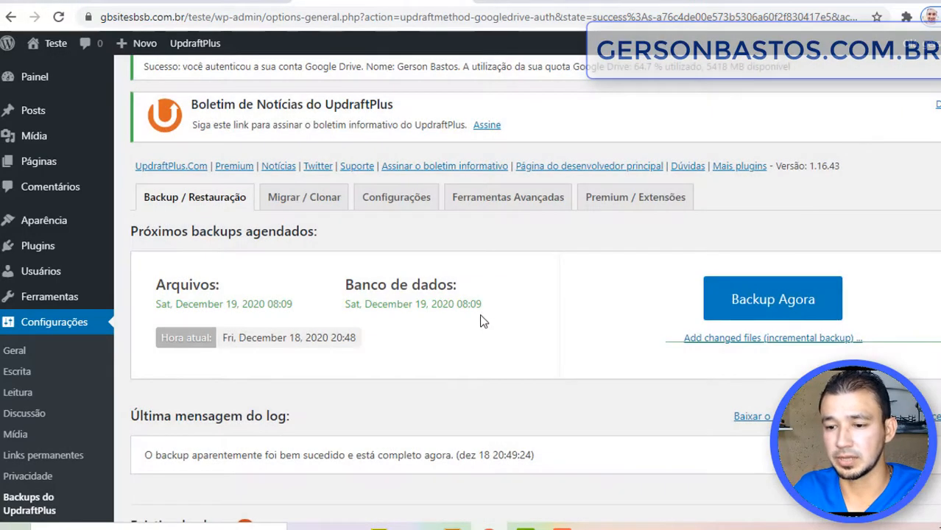
# Step: Examine the new entry under existing backups, including its date, Google Drive storage and downloadable components
pyautogui.scroll(-3, 470, 392)
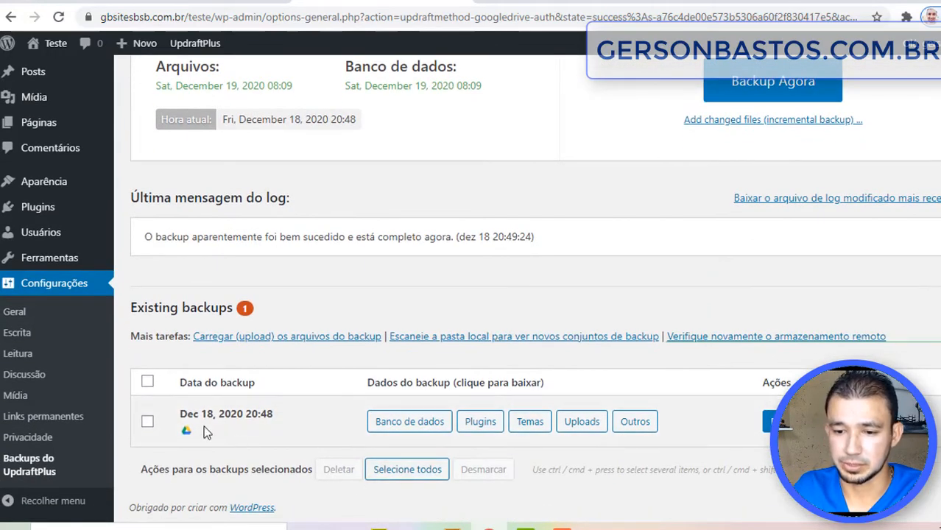
pyautogui.moveTo(184, 415); pyautogui.dragTo(274, 415)
pyautogui.click(385, 399)
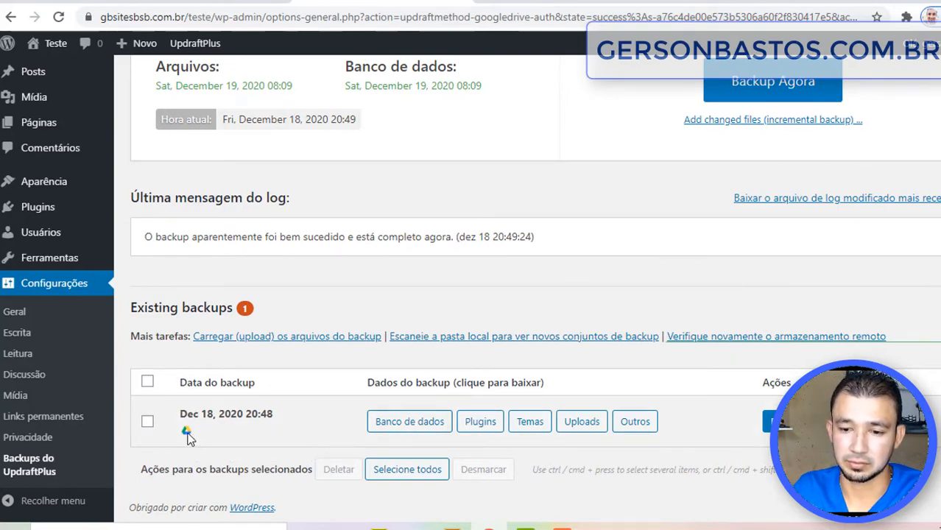
pyautogui.moveTo(188, 437)
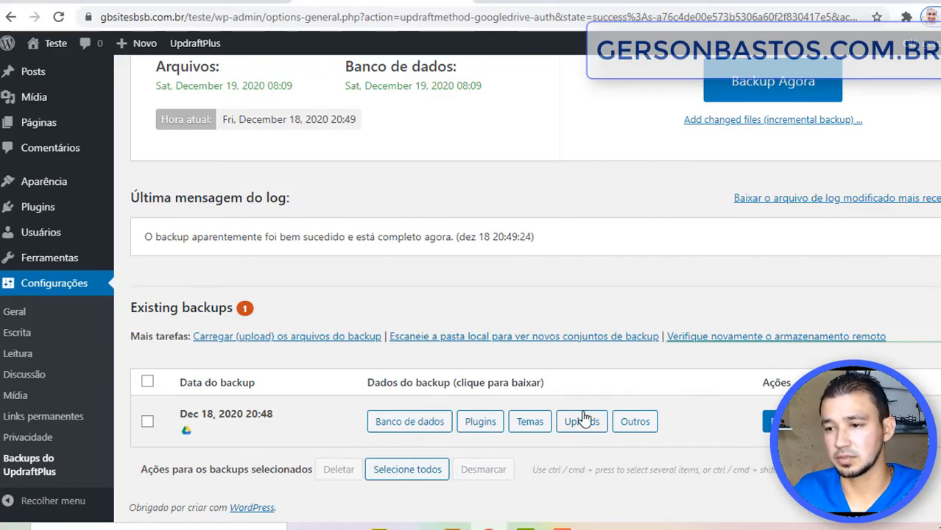
pyautogui.scroll(4, 583, 418)
pyautogui.scroll(-4, 560, 415)
pyautogui.scroll(4, 351, 354)
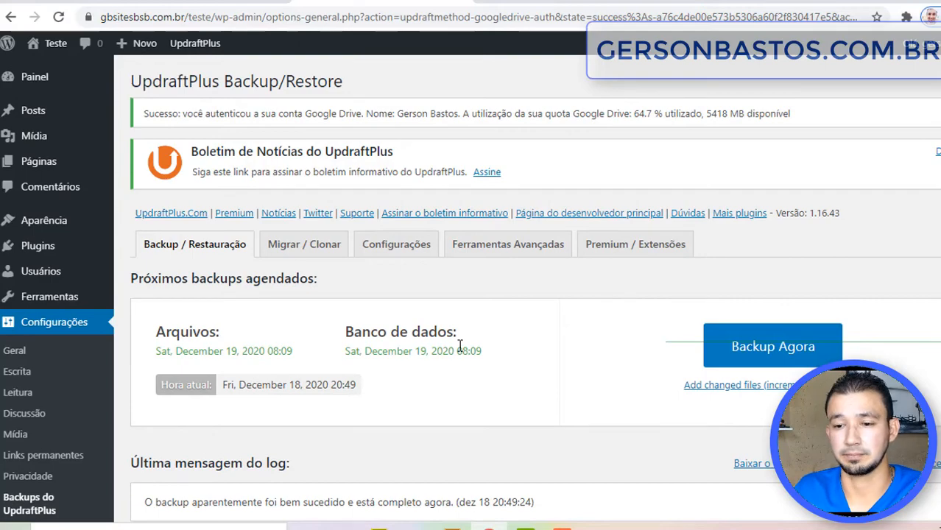
pyautogui.scroll(-1, 348, 304)
pyautogui.scroll(1, 324, 291)
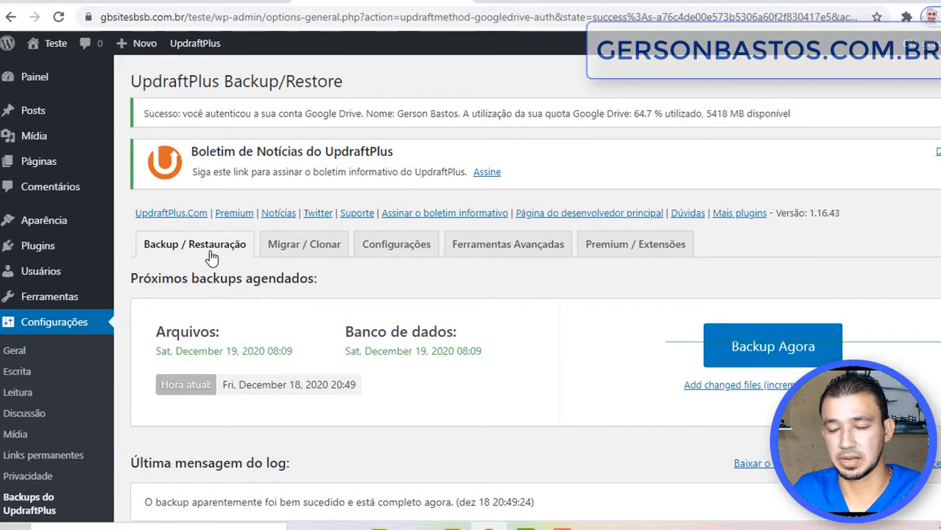
# Step: Start restoring the existing backup dated Dec 18, 2020 20:48
pyautogui.scroll(-4, 294, 294)
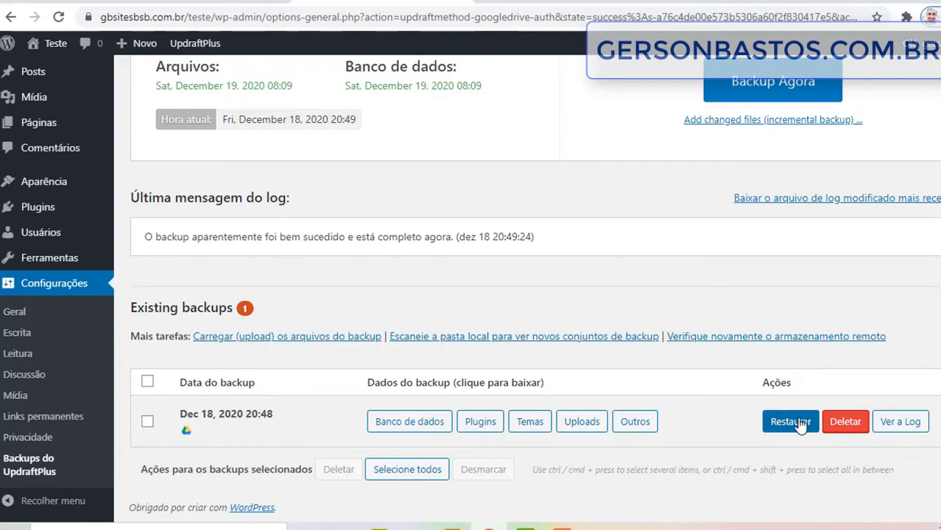
pyautogui.click(799, 425)
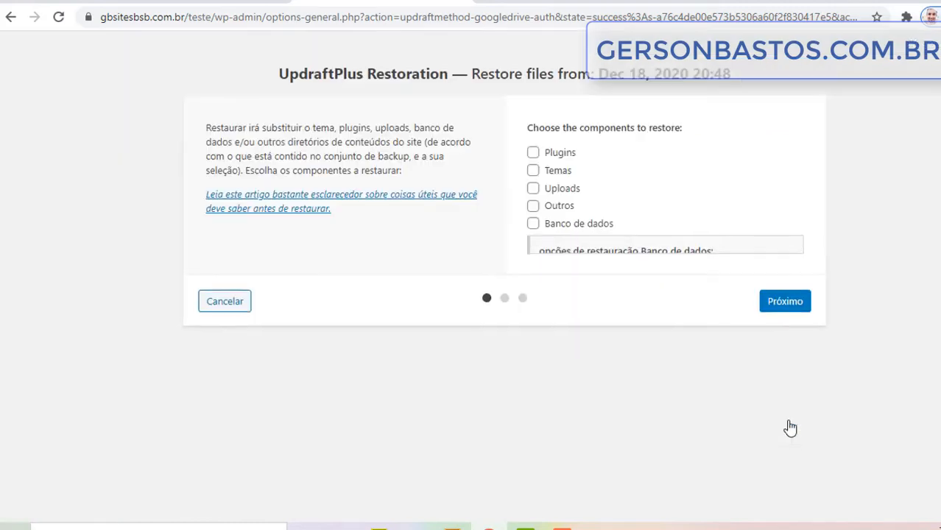
pyautogui.click(533, 153)
pyautogui.click(533, 154)
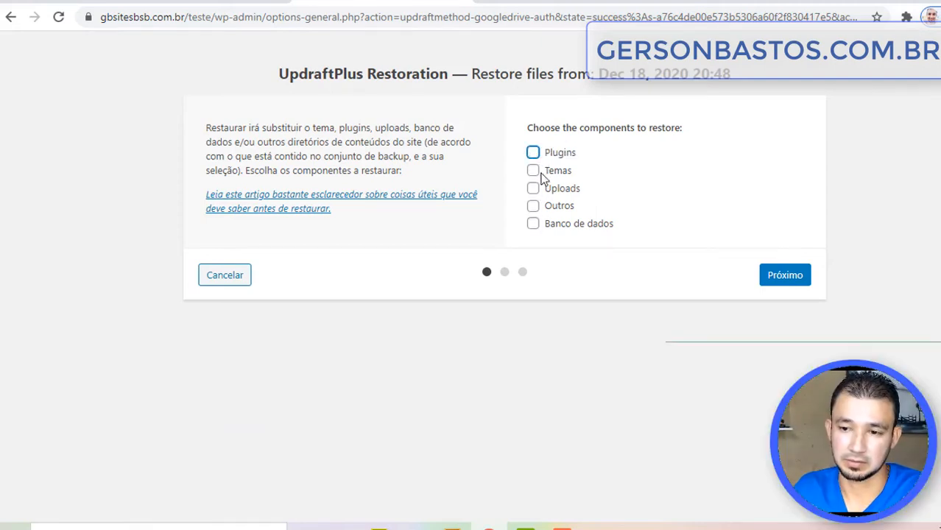
pyautogui.click(533, 154)
pyautogui.click(533, 155)
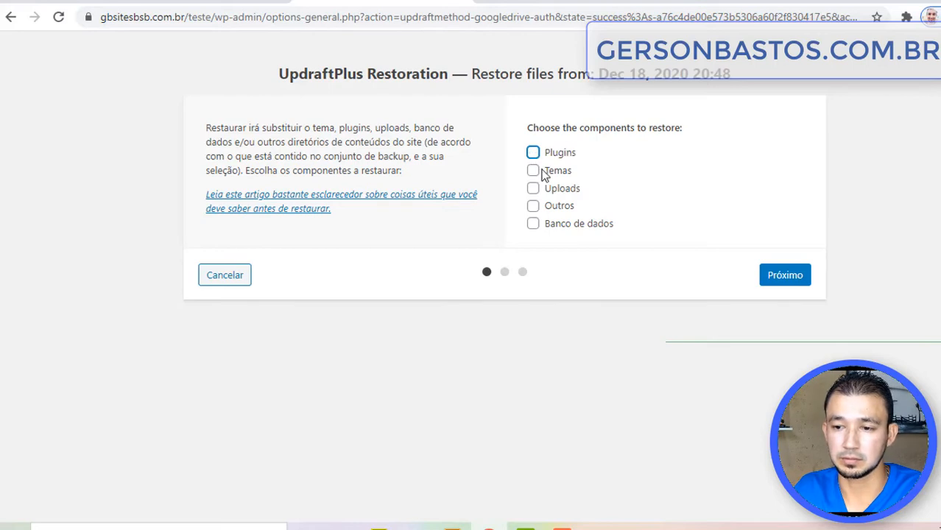
pyautogui.click(534, 171)
pyautogui.click(534, 171)
pyautogui.click(534, 189)
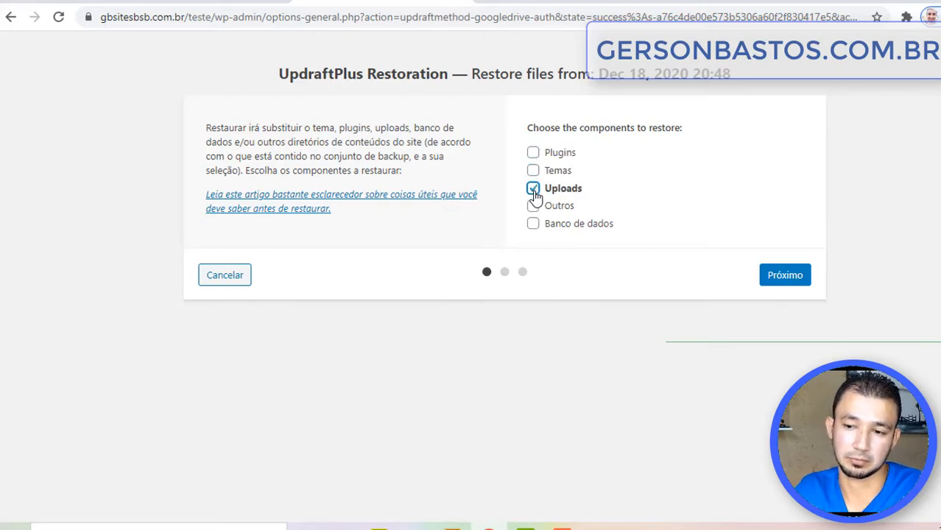
pyautogui.click(533, 190)
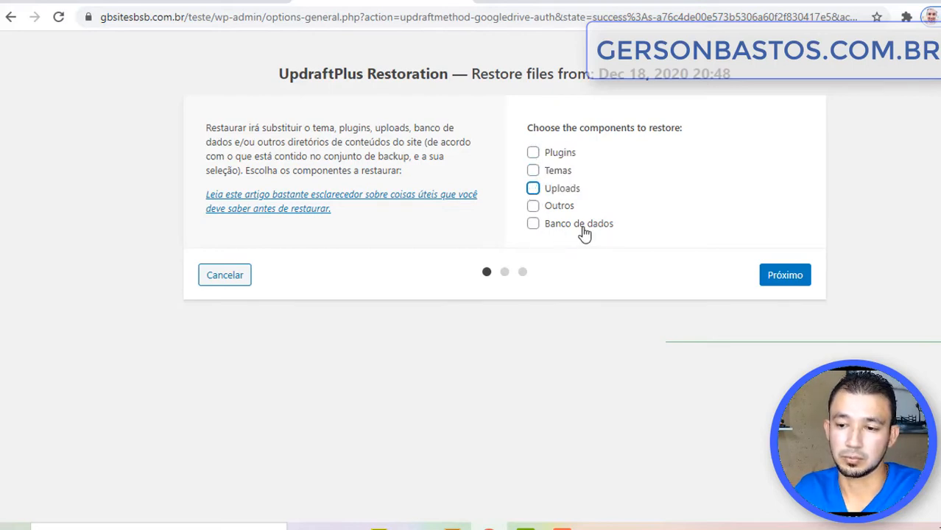
# Step: Select Plugins, Temas, Uploads, Outros and Banco de dados as the components and run the restore
pyautogui.click(533, 153)
pyautogui.click(532, 170)
pyautogui.click(532, 205)
pyautogui.click(532, 188)
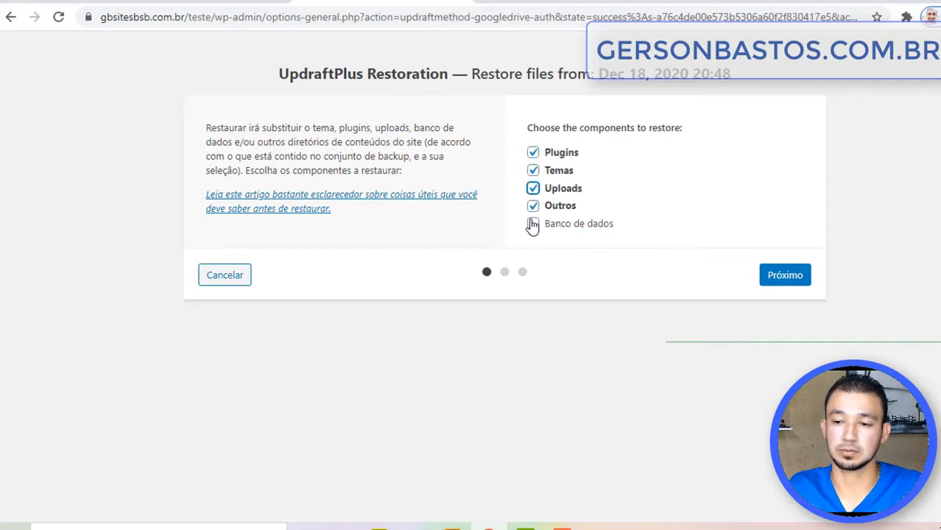
pyautogui.click(532, 224)
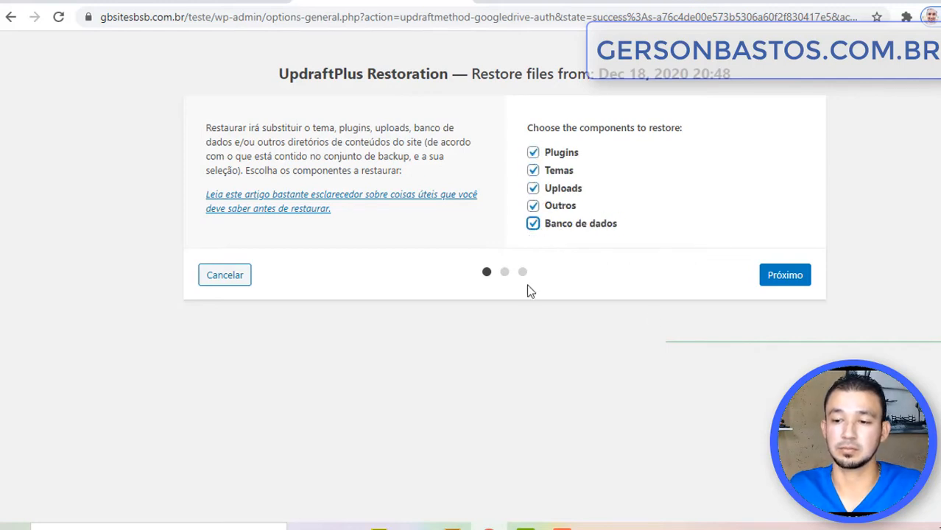
pyautogui.click(785, 276)
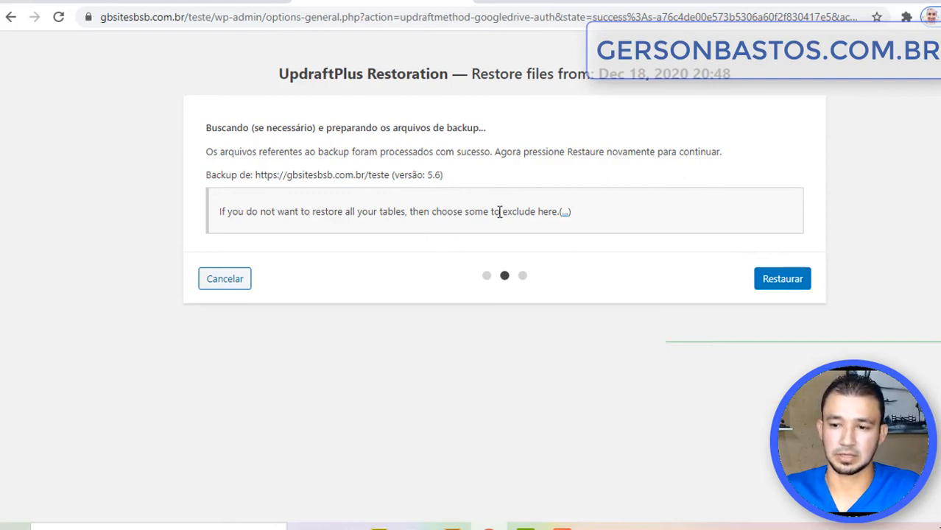
pyautogui.click(780, 280)
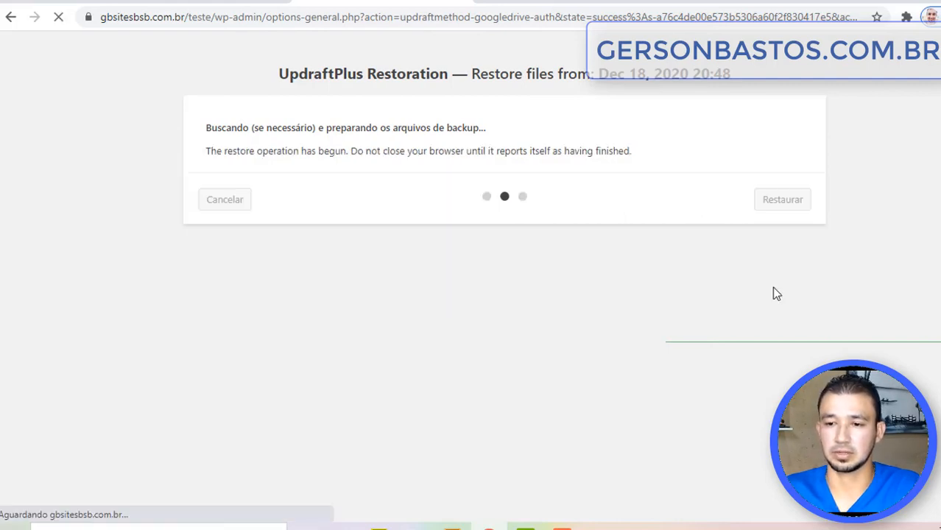